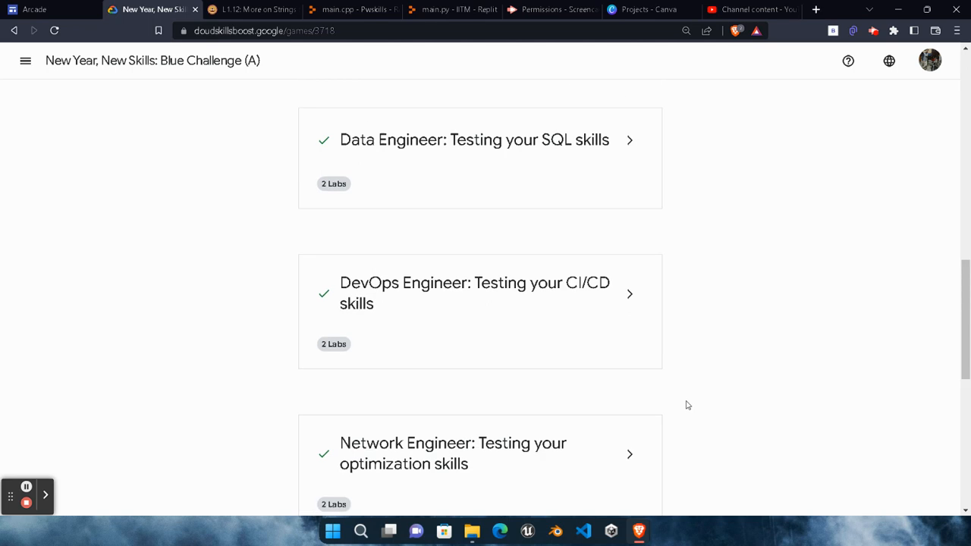
- Open the "Loading Your Own Data into BigQuery" lab from the "Explorer: Fun with data" section and start it
scroll(687, 405, up, 2)
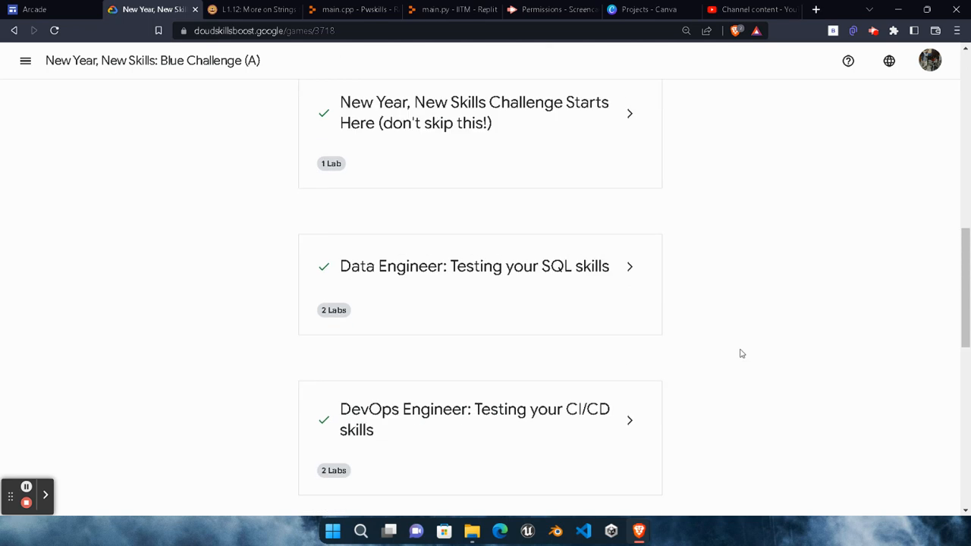
scroll(742, 354, down, 6)
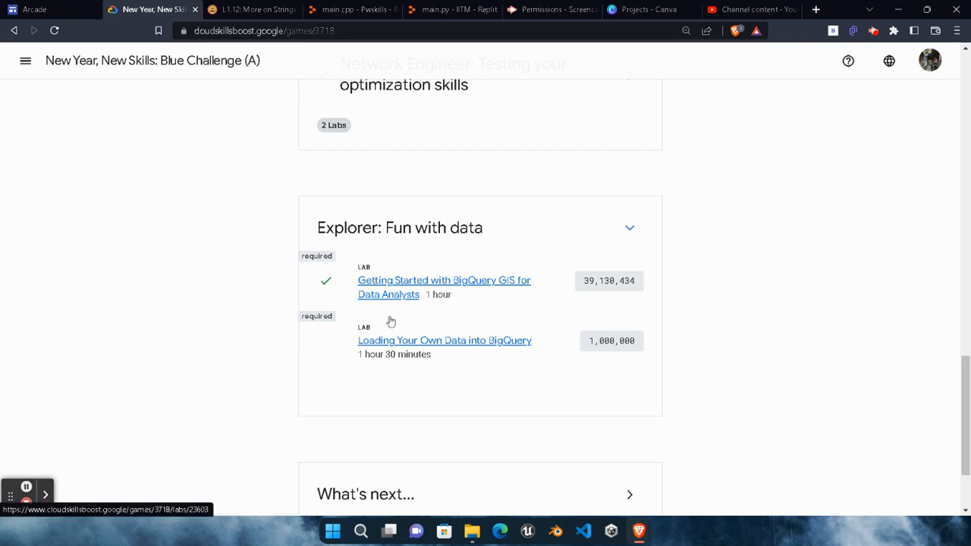
click(373, 347)
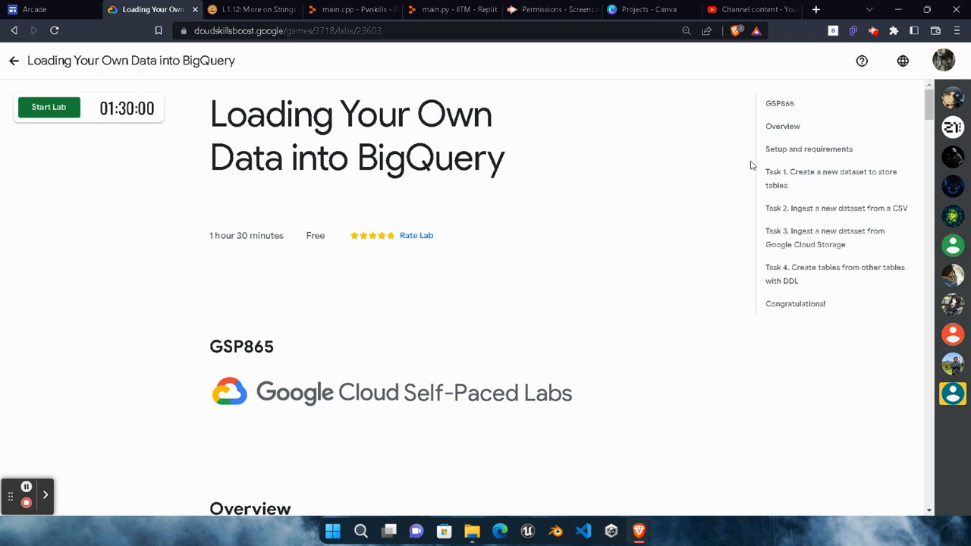
click(42, 112)
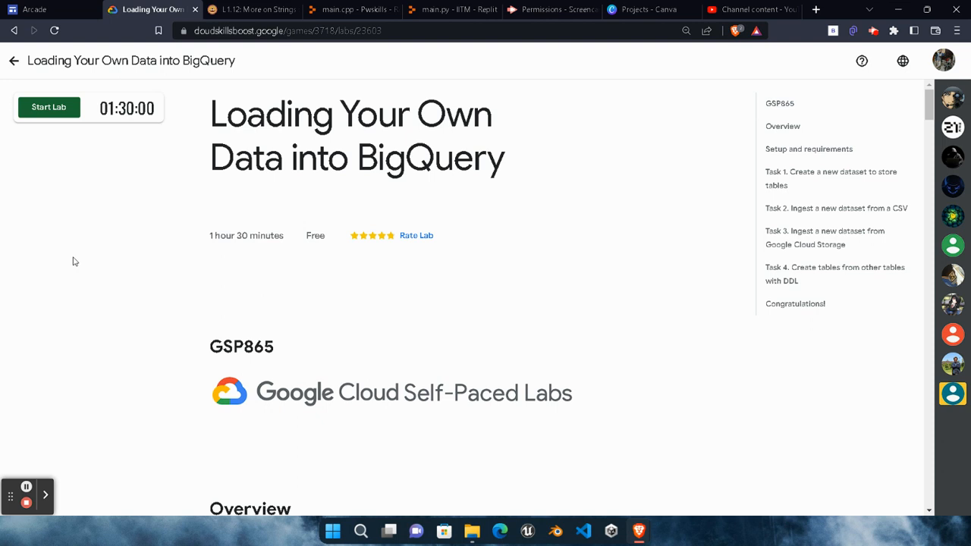
click(61, 109)
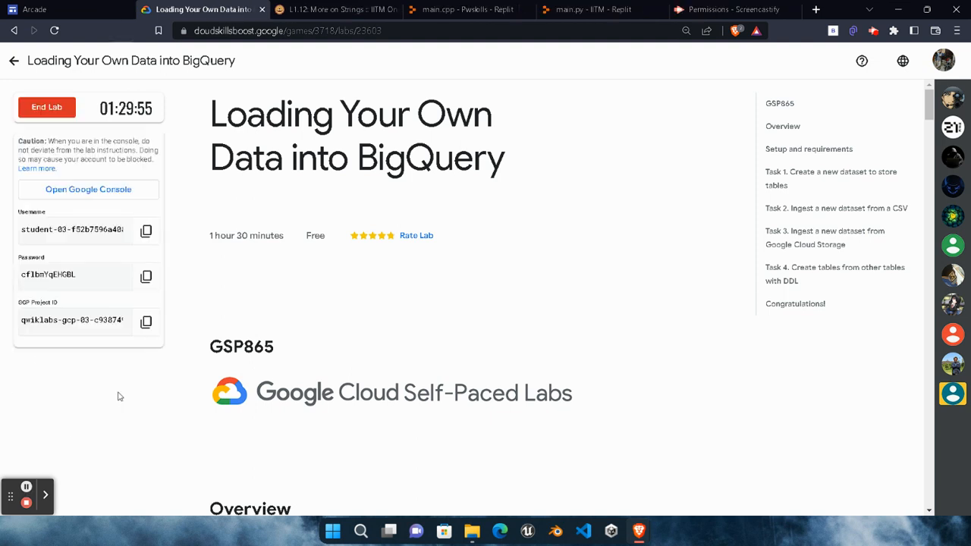
- Open the Google Console link in a private window and submit the lab username as the sign-in e-mail
right_click(124, 188)
click(190, 224)
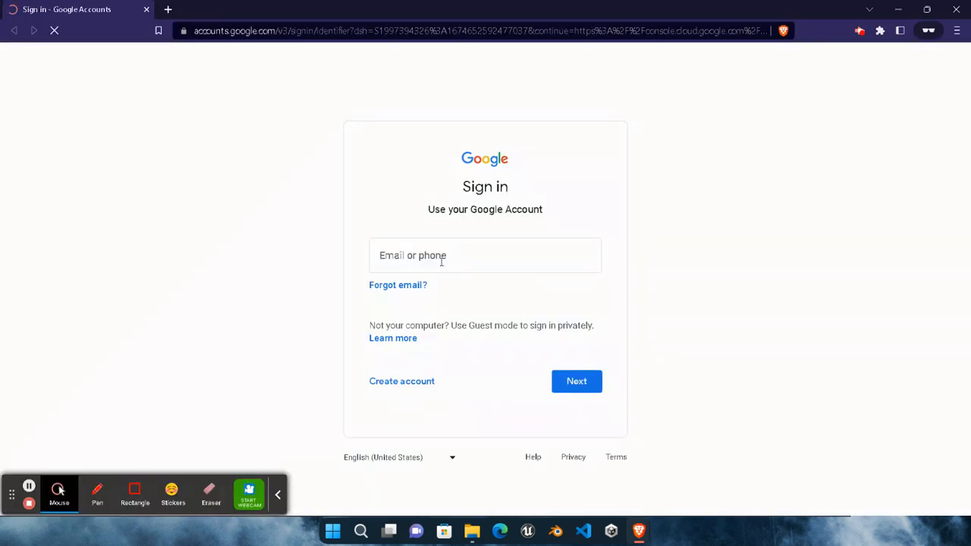
click(441, 261)
key(ctrl+v)
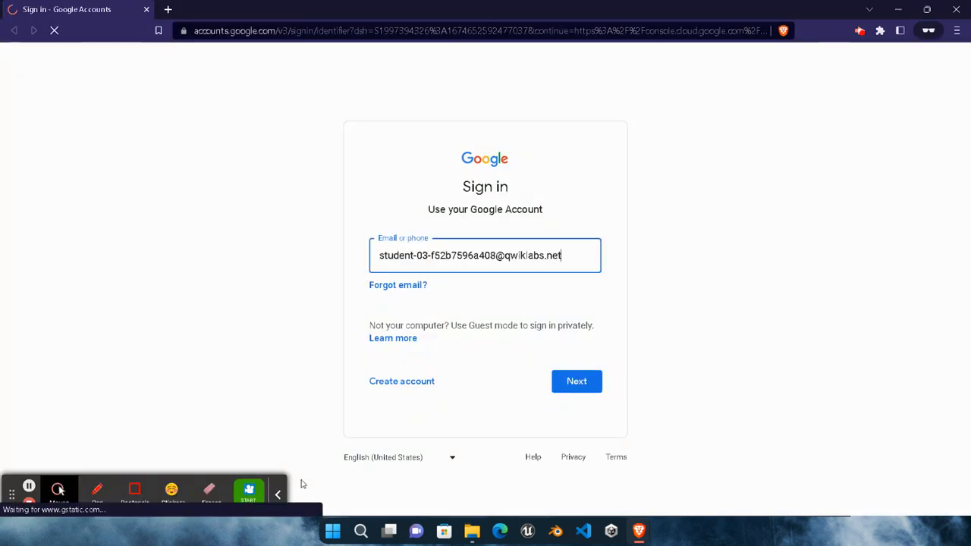
click(281, 494)
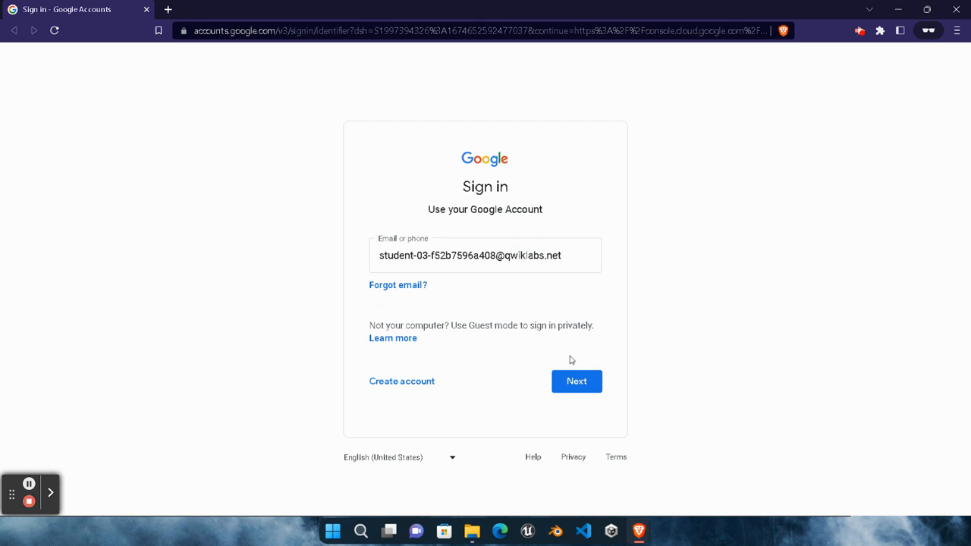
click(573, 384)
- Copy the lab password from the lab page and submit it in the Google sign-in password field
mouse_move(639, 531)
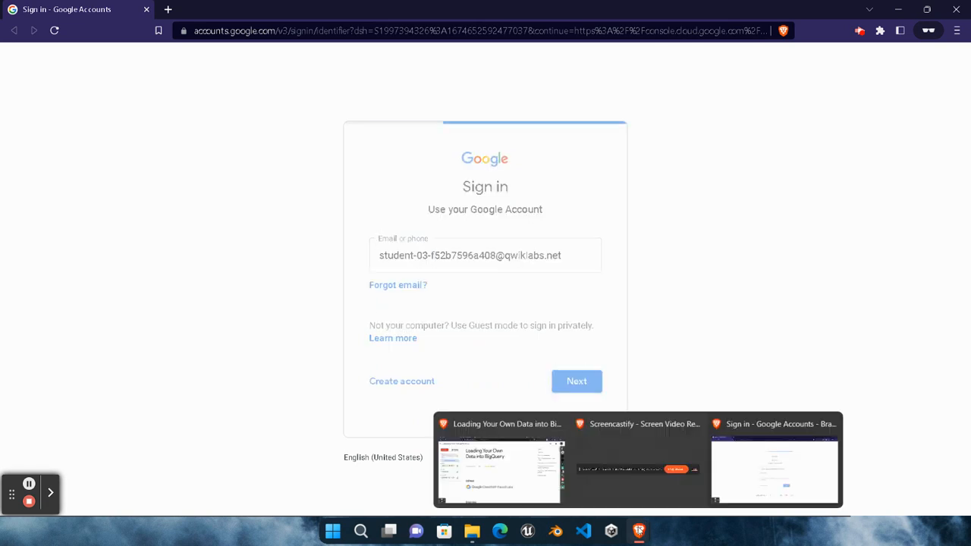
click(499, 464)
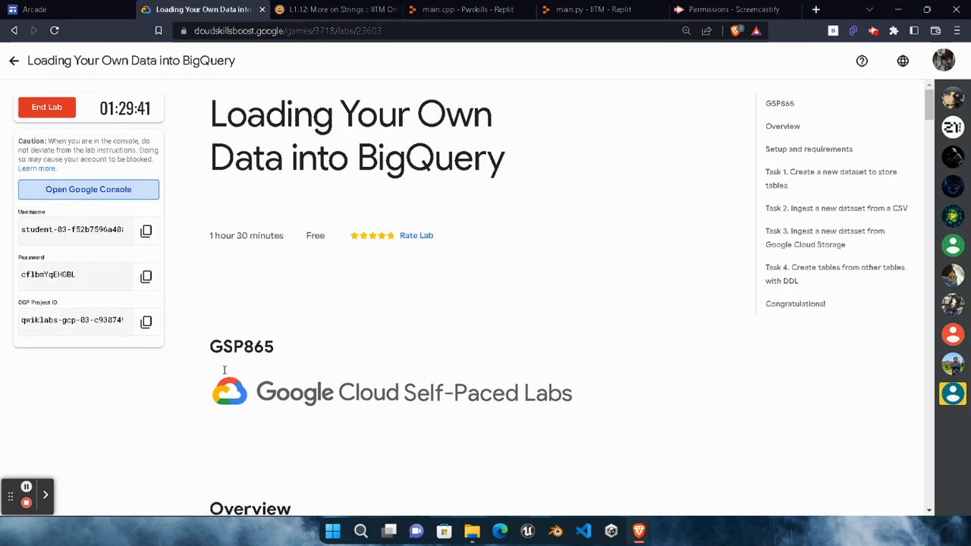
drag(25, 275, 74, 277)
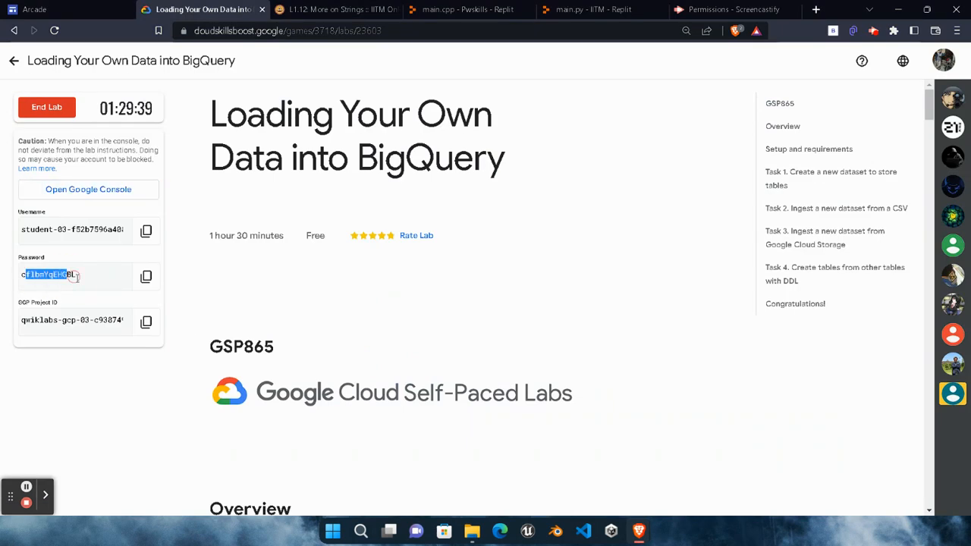
click(146, 277)
mouse_move(640, 531)
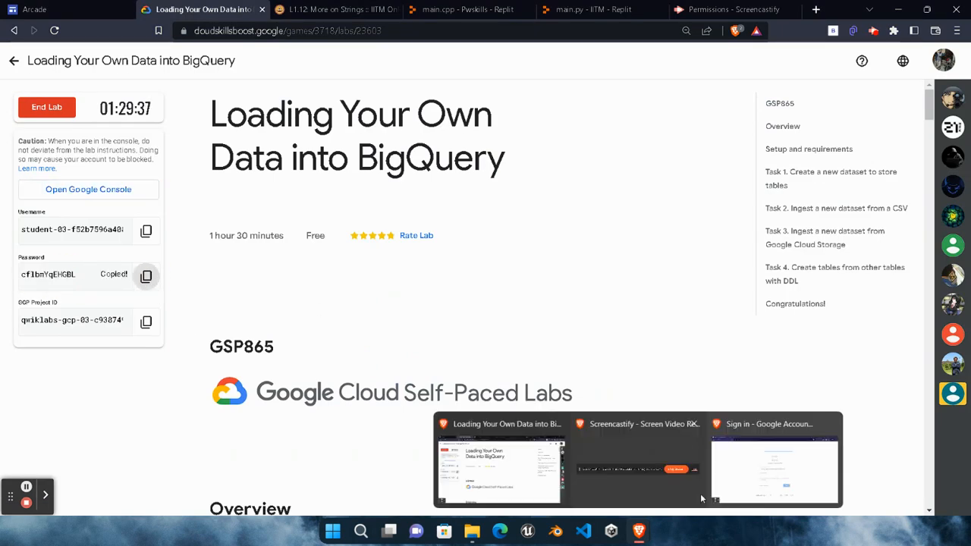
click(774, 463)
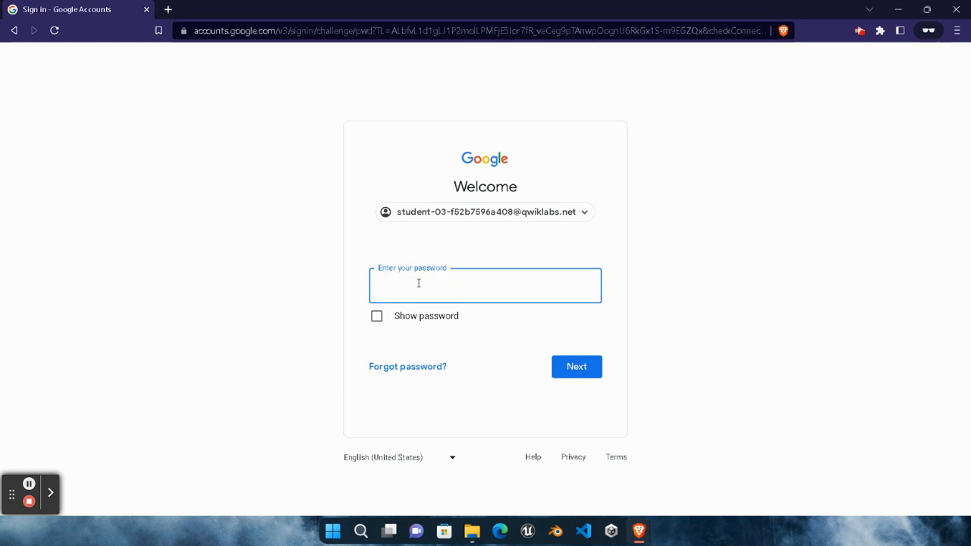
key(ctrl+v)
click(577, 368)
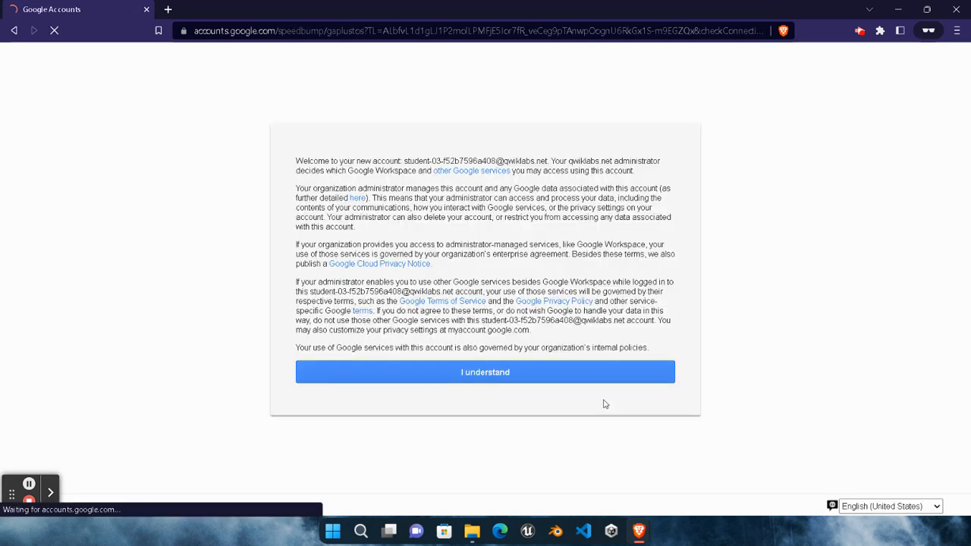
- Acknowledge the new account notice and agree to the Google Cloud Platform Terms of Service
click(426, 376)
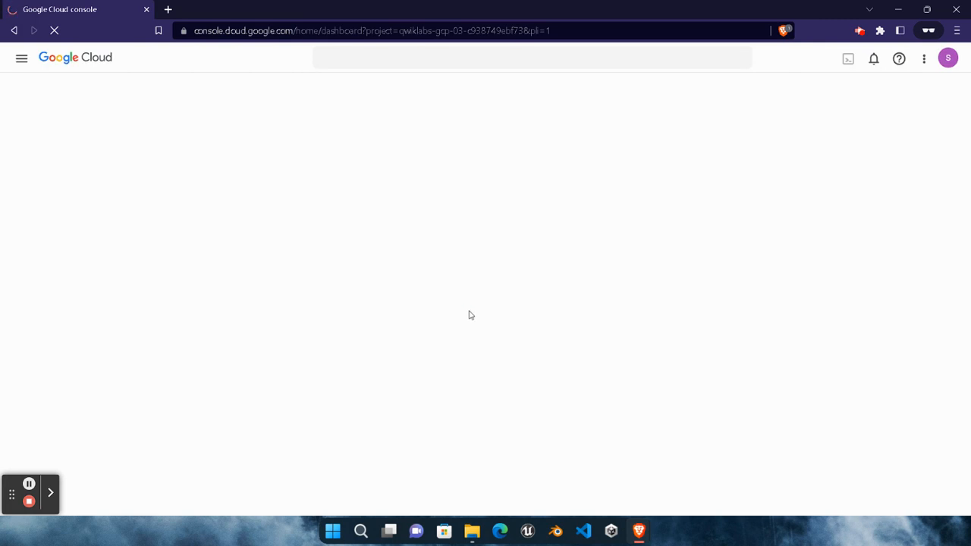
key(XF86AudioRaiseVolume)
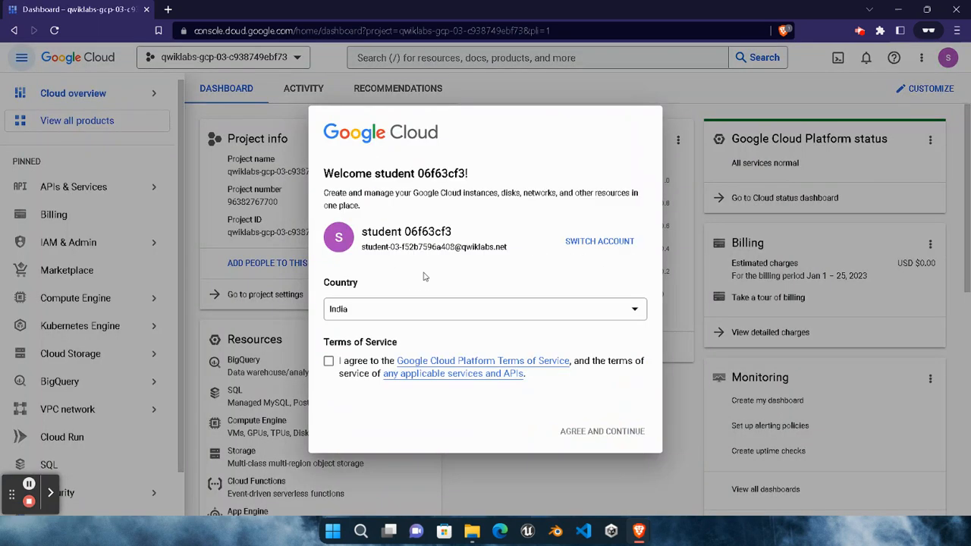
click(329, 361)
click(610, 429)
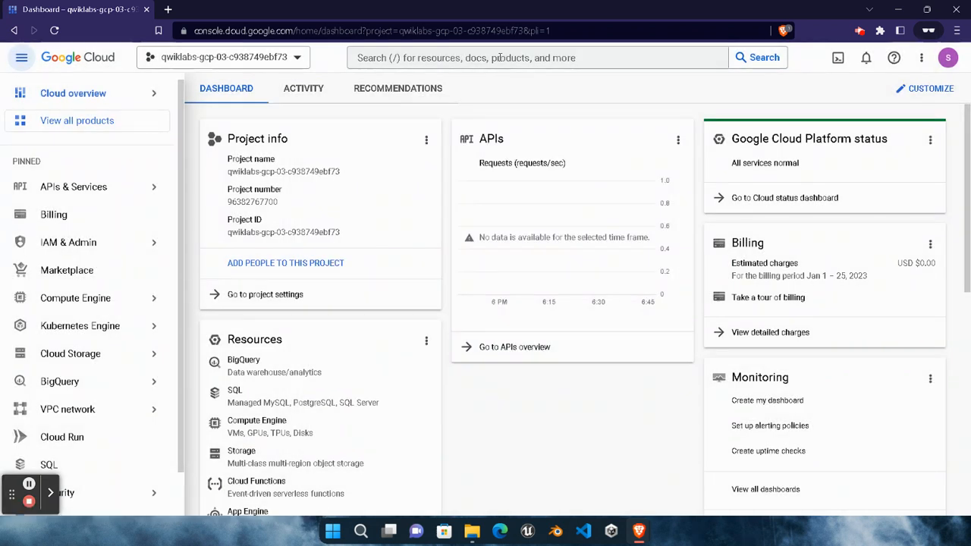
- Search the Google Cloud console for "big" and open the BigQuery product page
click(500, 57)
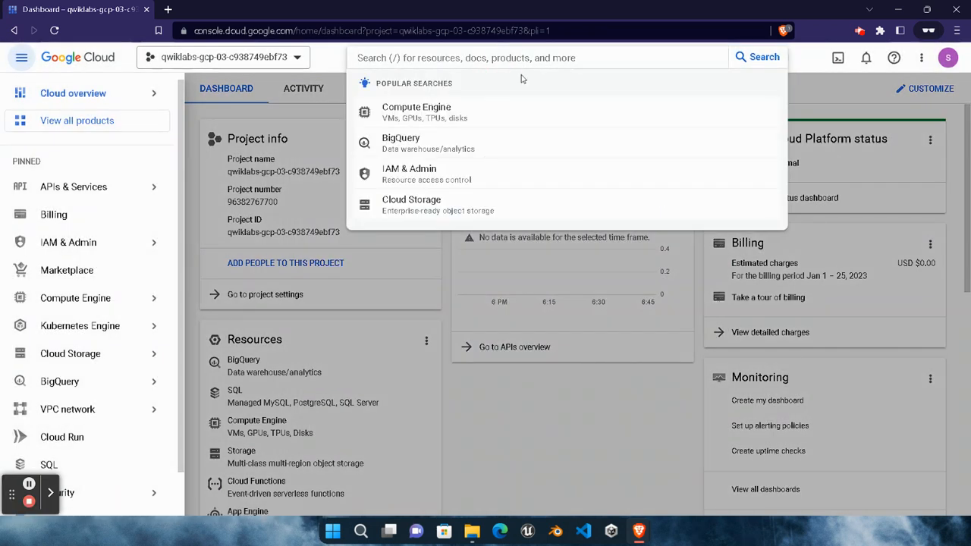
text(big table)
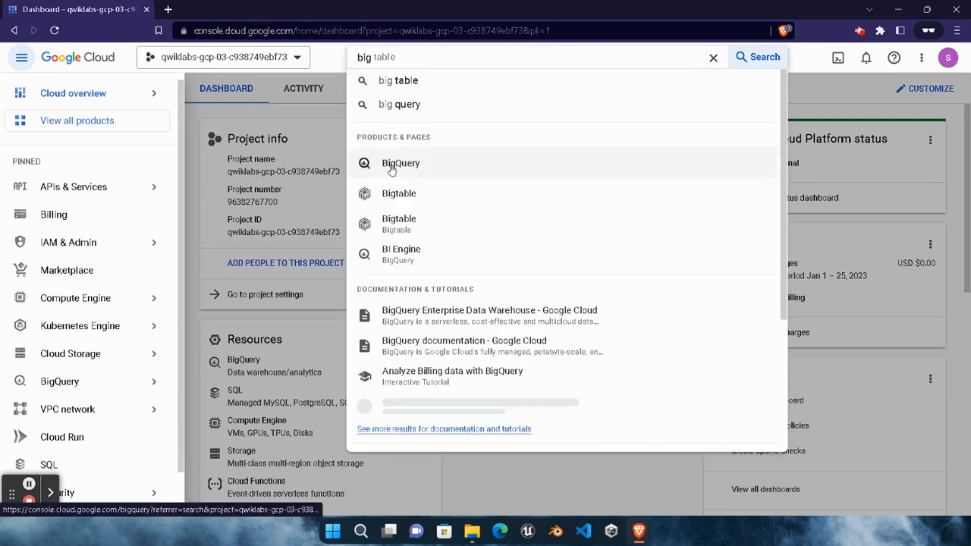
click(391, 167)
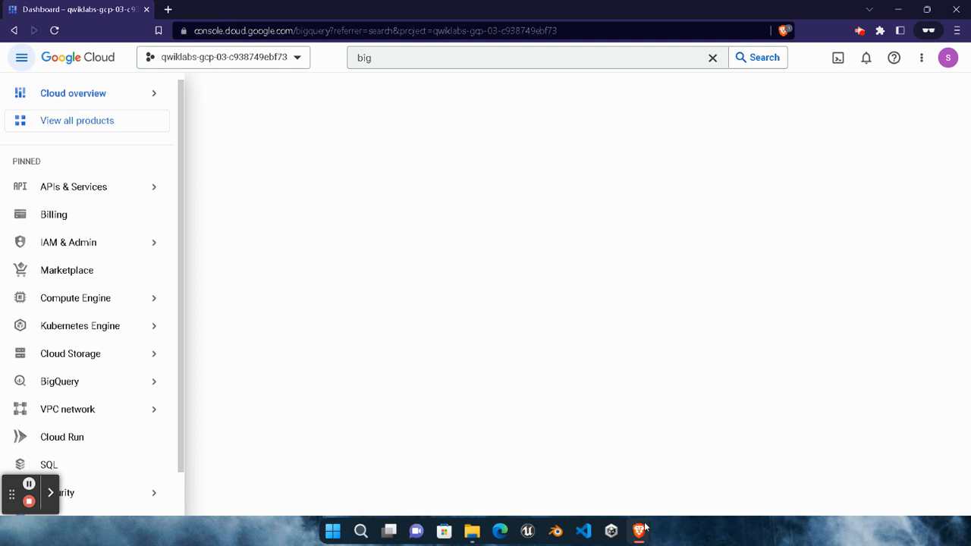
- Go back to the lab page and look up the required dataset ID in the Task 1 instructions
mouse_move(644, 527)
click(497, 455)
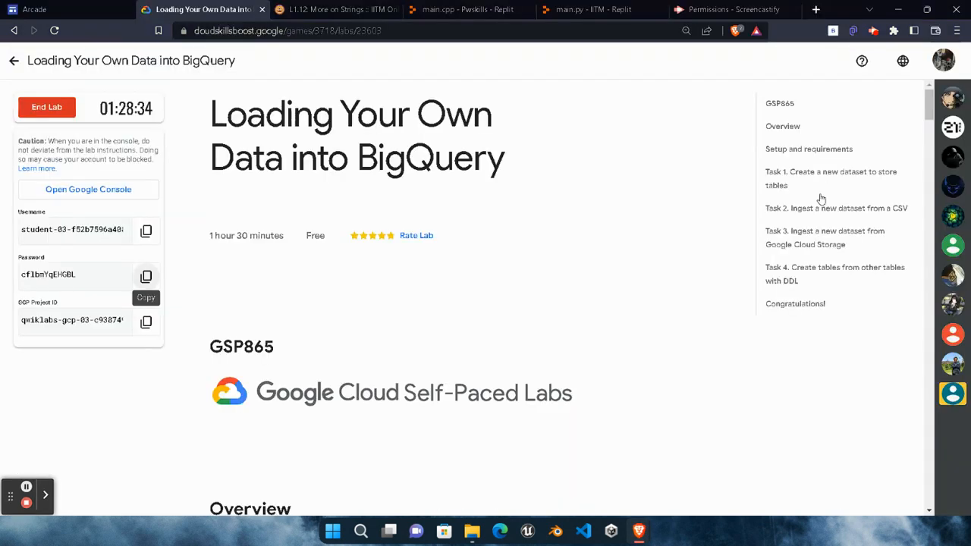
click(801, 173)
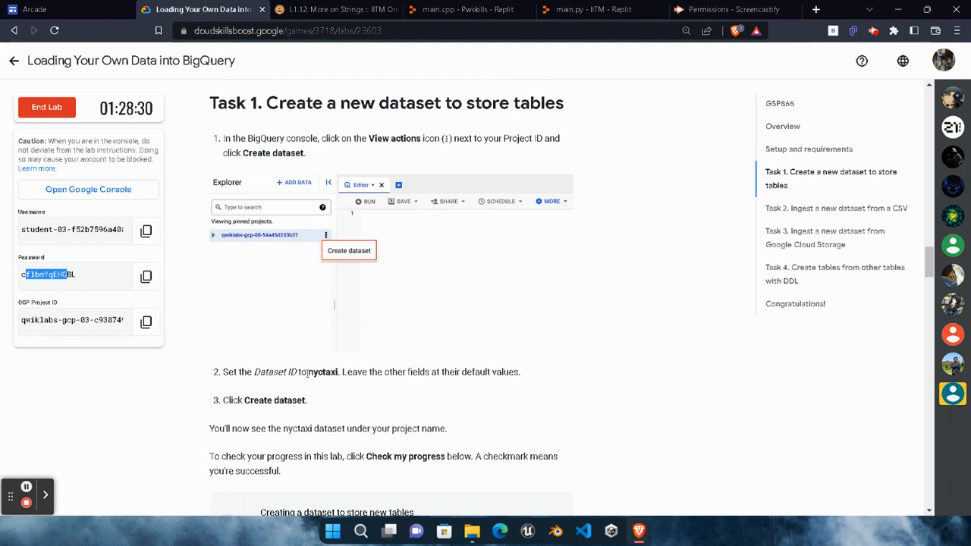
drag(306, 372, 339, 374)
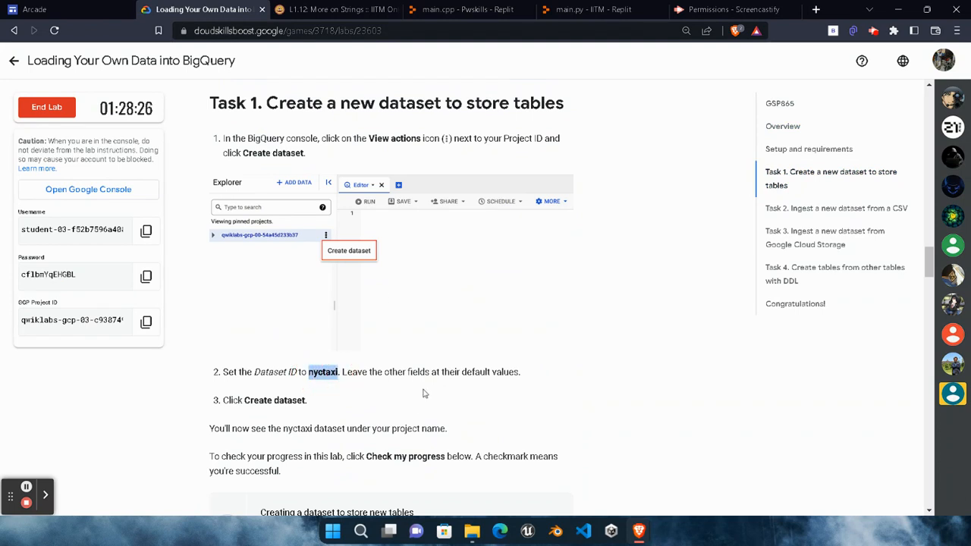
- Return to the BigQuery console window and dismiss the welcome dialog
mouse_move(638, 531)
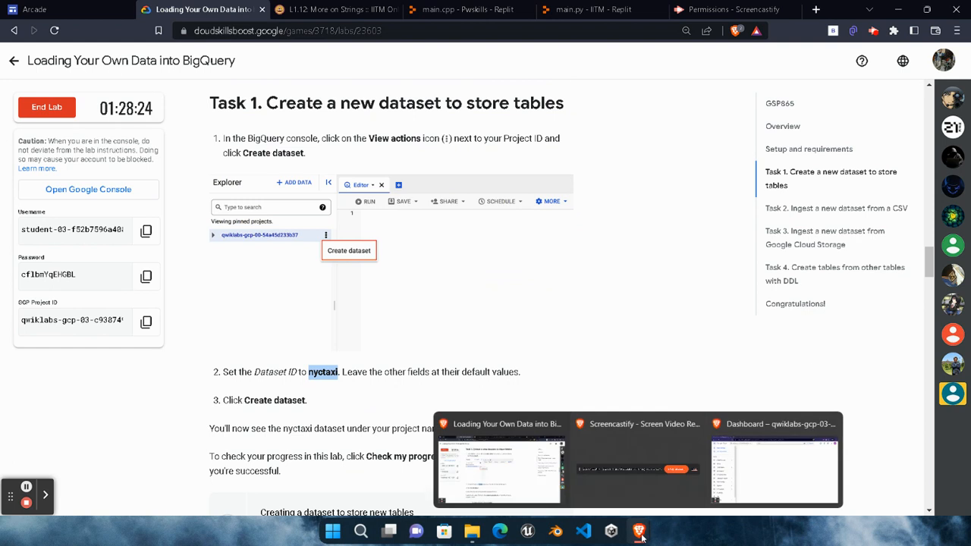
click(748, 484)
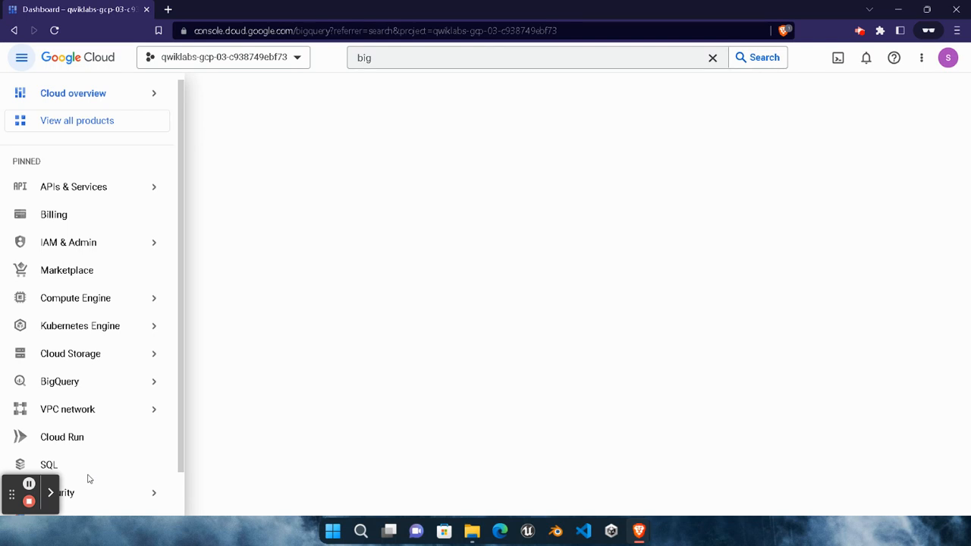
click(29, 492)
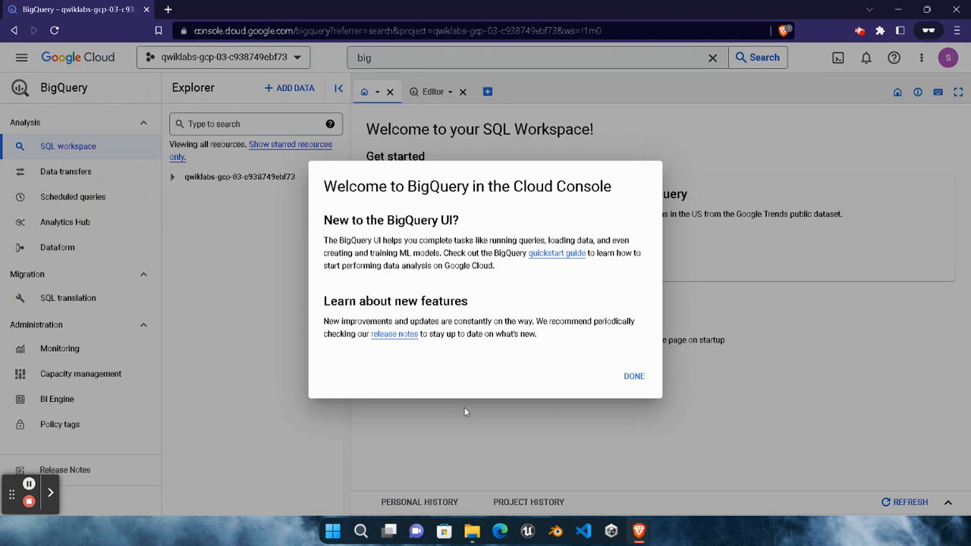
click(644, 379)
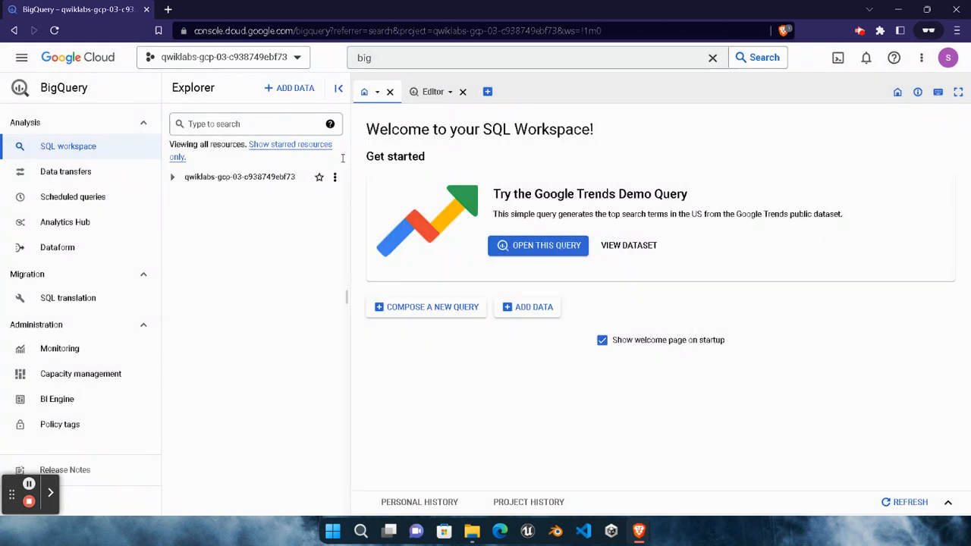
- Create a dataset with the ID nyctaxi in the lab project, leaving the other settings at their defaults
click(334, 178)
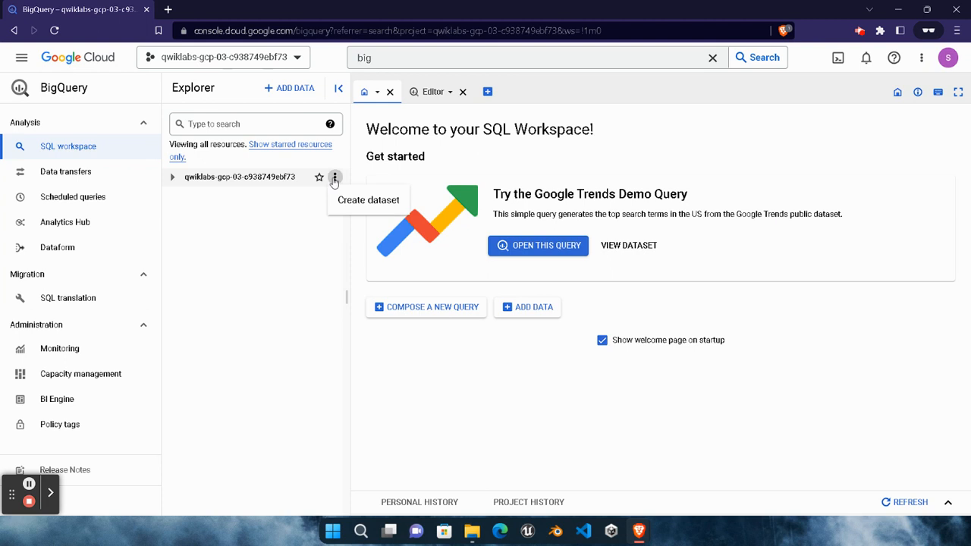
click(368, 201)
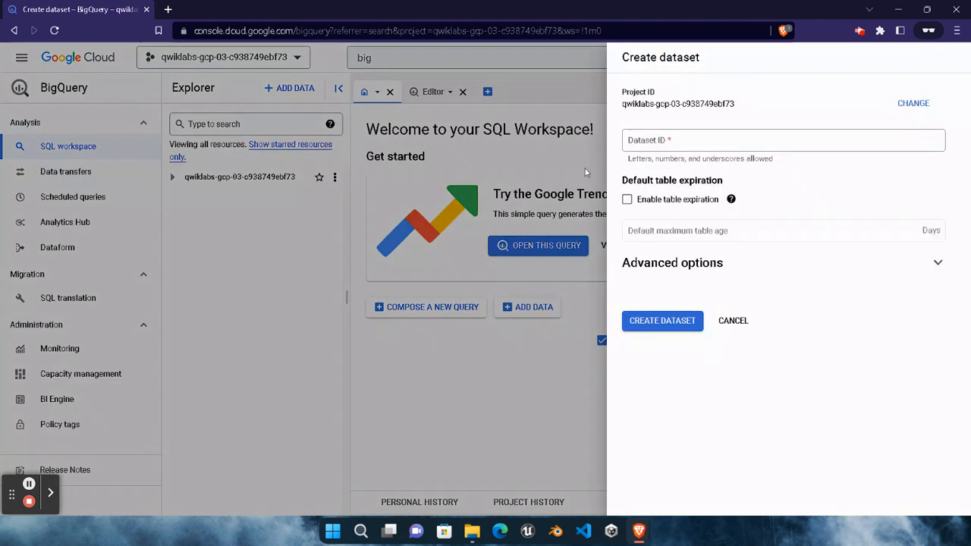
click(720, 142)
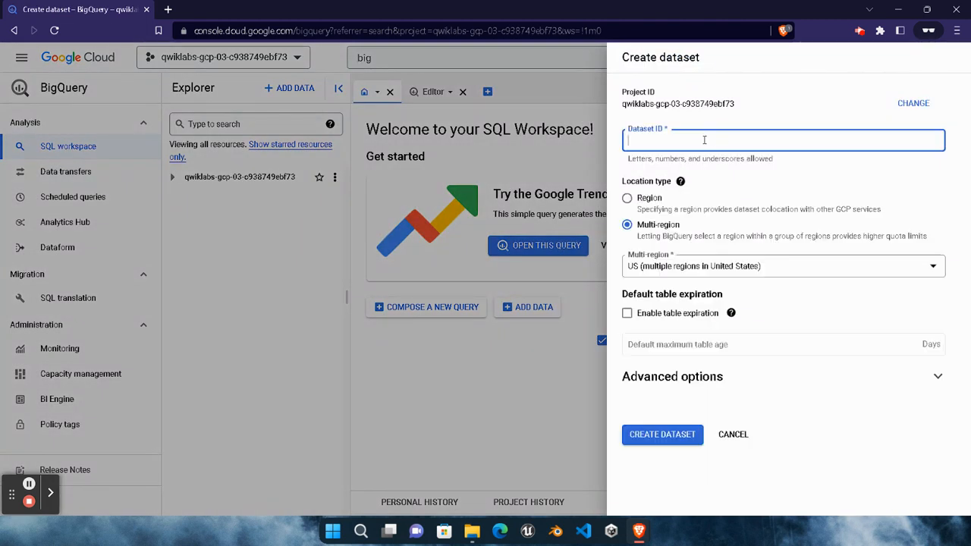
text(nyctaxi)
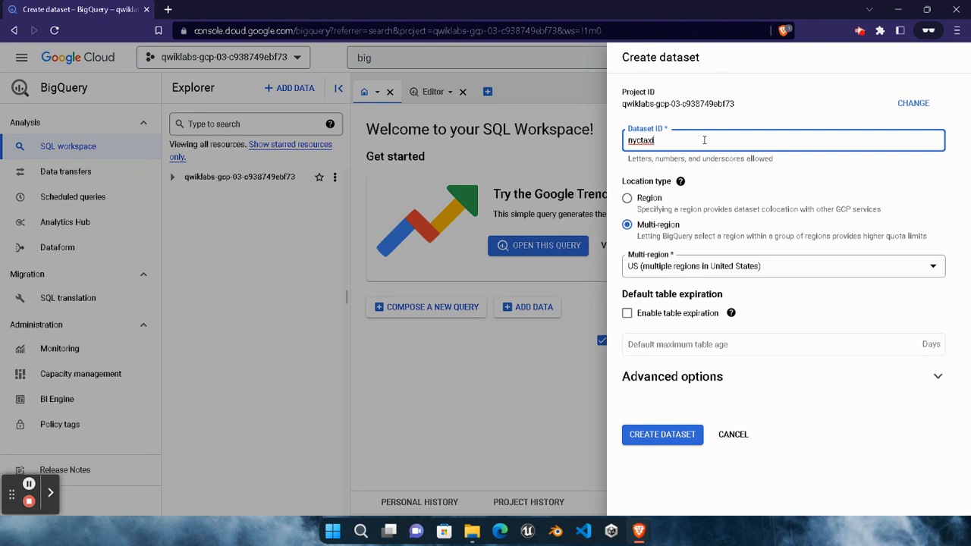
click(662, 437)
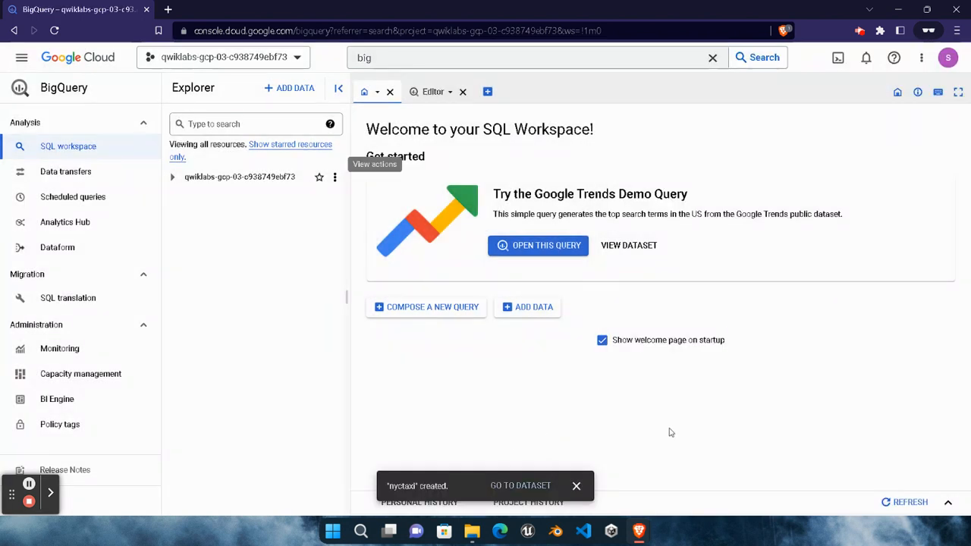
- On the lab page, check the progress of the dataset creation task and go to the Task 2 instructions
mouse_move(636, 530)
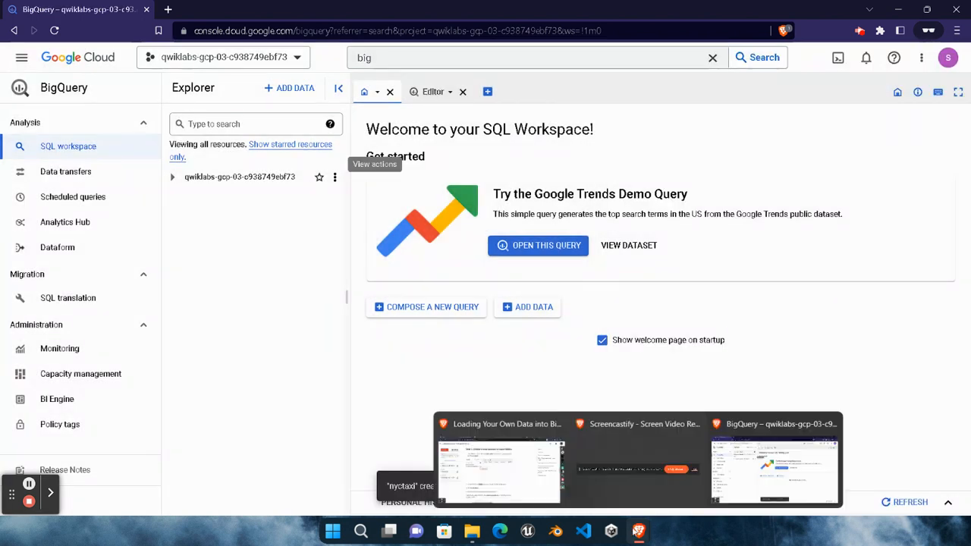
click(504, 456)
scroll(493, 331, down, 4)
click(339, 219)
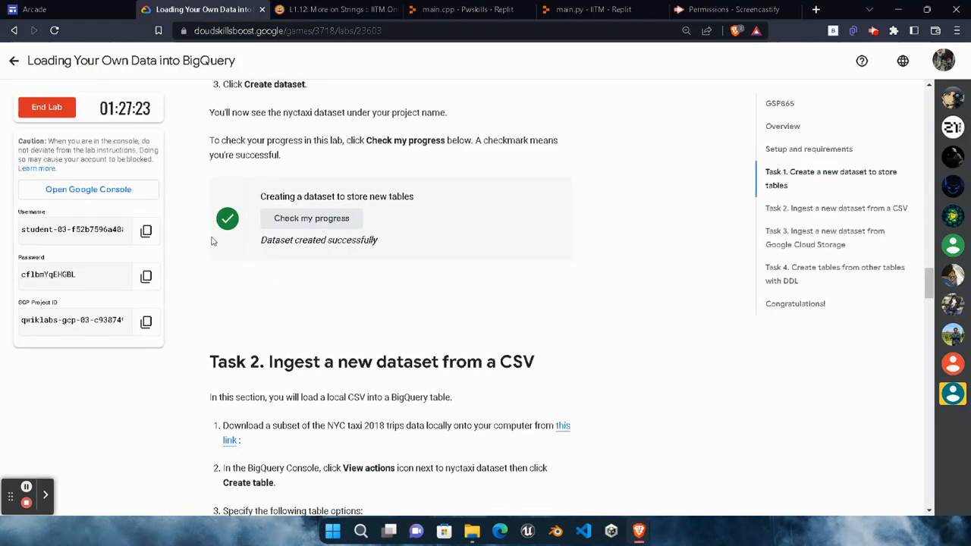
scroll(474, 391, down, 3)
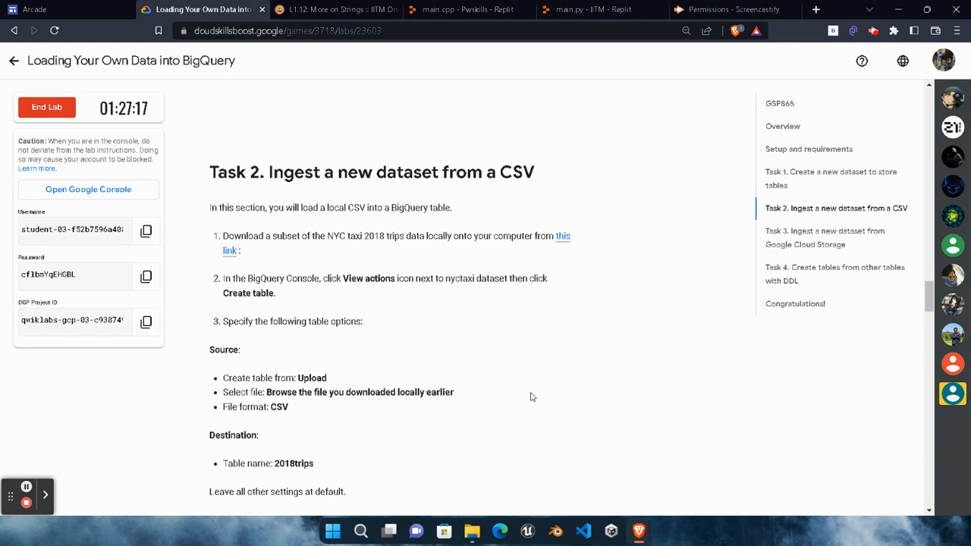
- Download the NYC taxi 2018 trips CSV subset into the Downloads folder and switch to the BigQuery console window
click(562, 239)
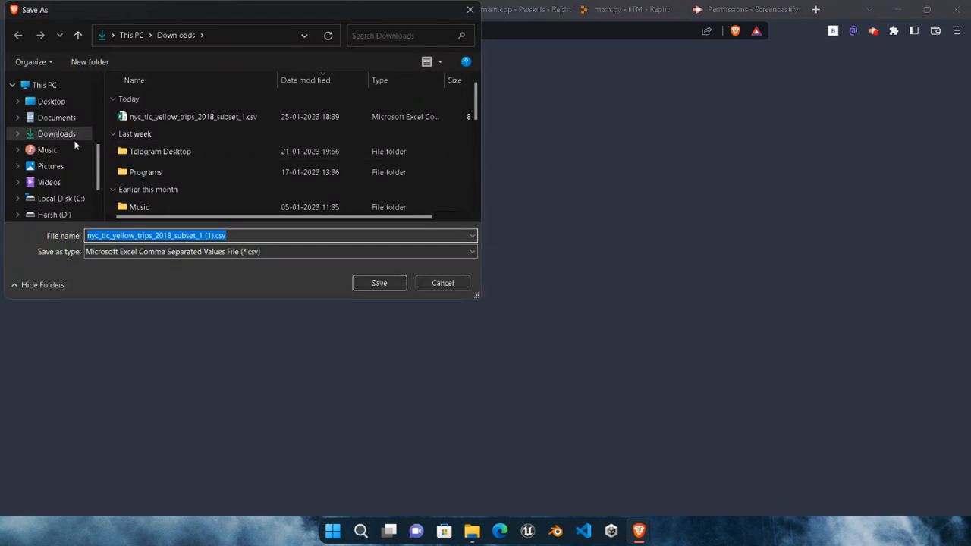
click(376, 289)
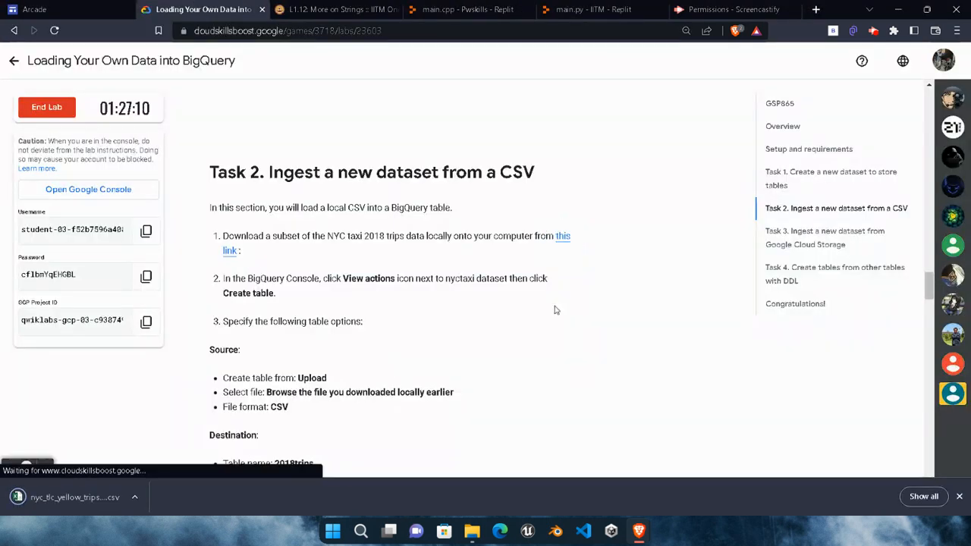
mouse_move(643, 533)
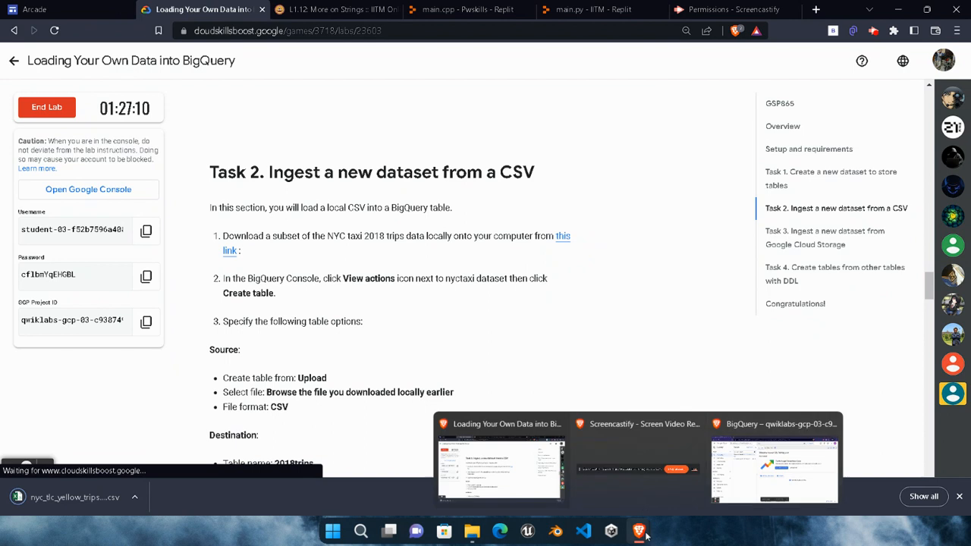
click(735, 475)
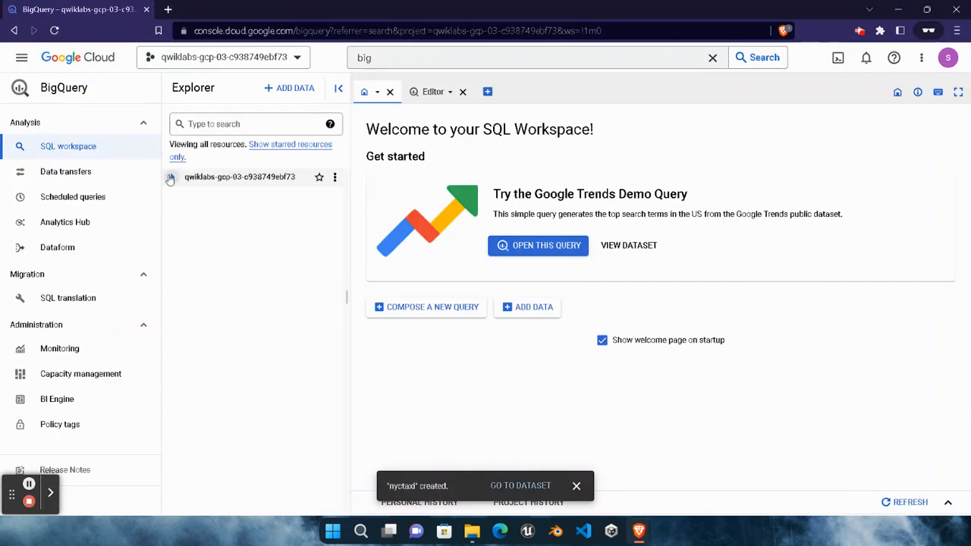
- Open the nyctaxi dataset in the lab project and start creating a table in it
click(170, 179)
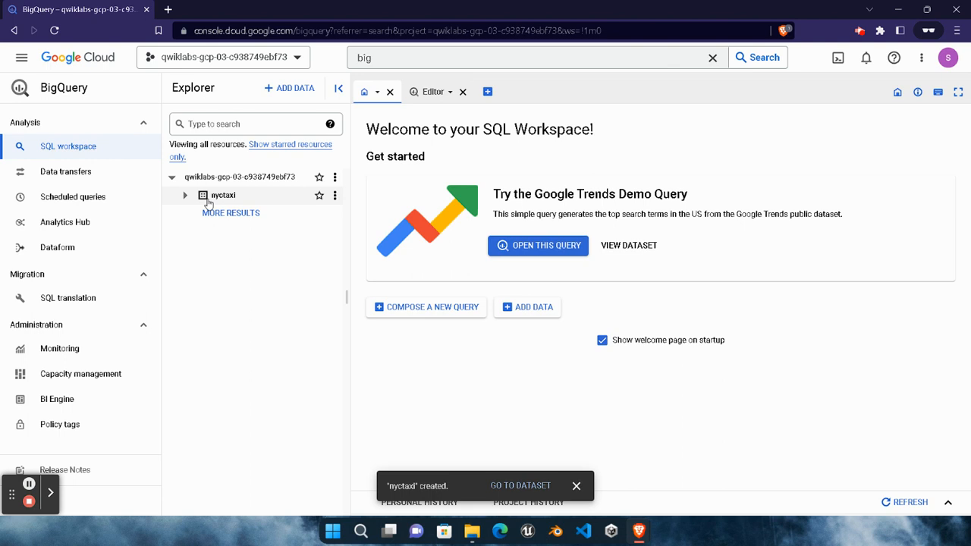
click(334, 196)
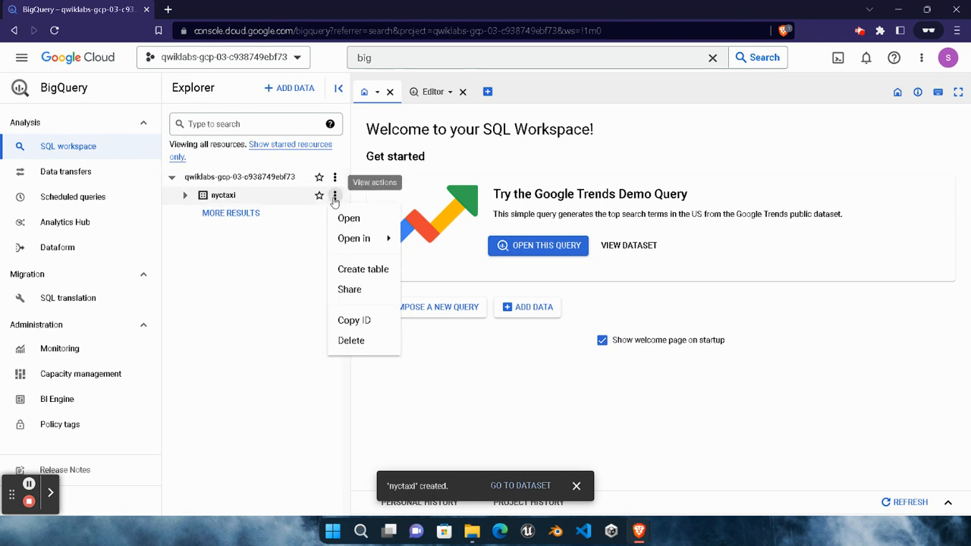
click(222, 197)
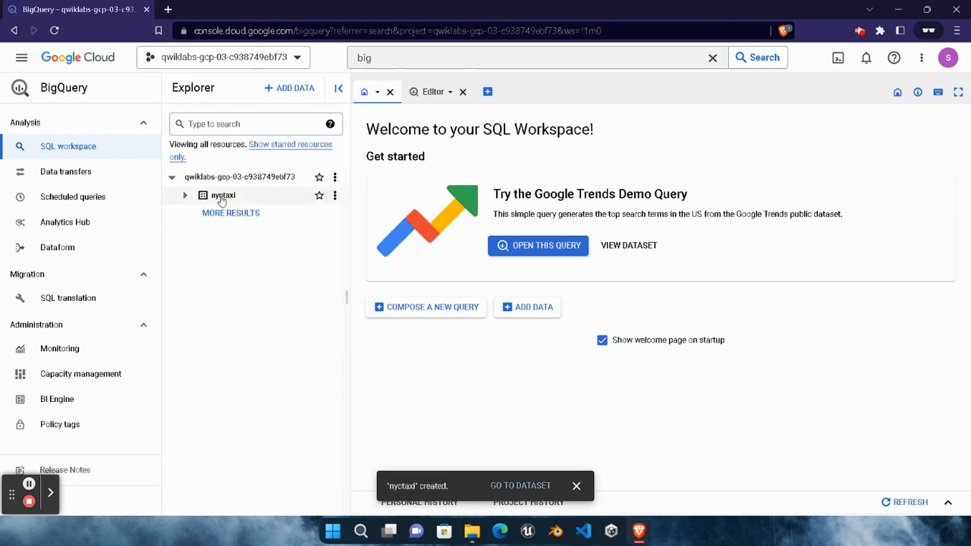
click(222, 196)
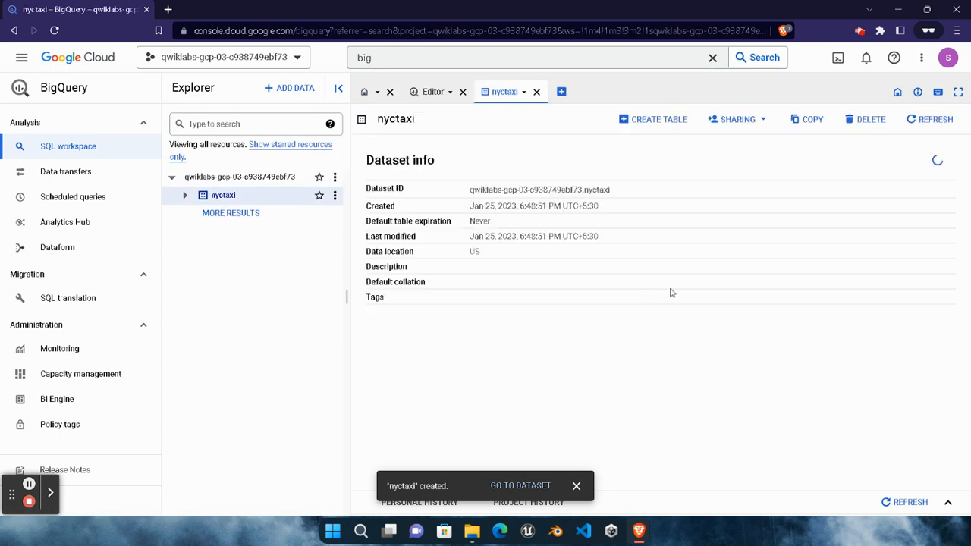
click(652, 119)
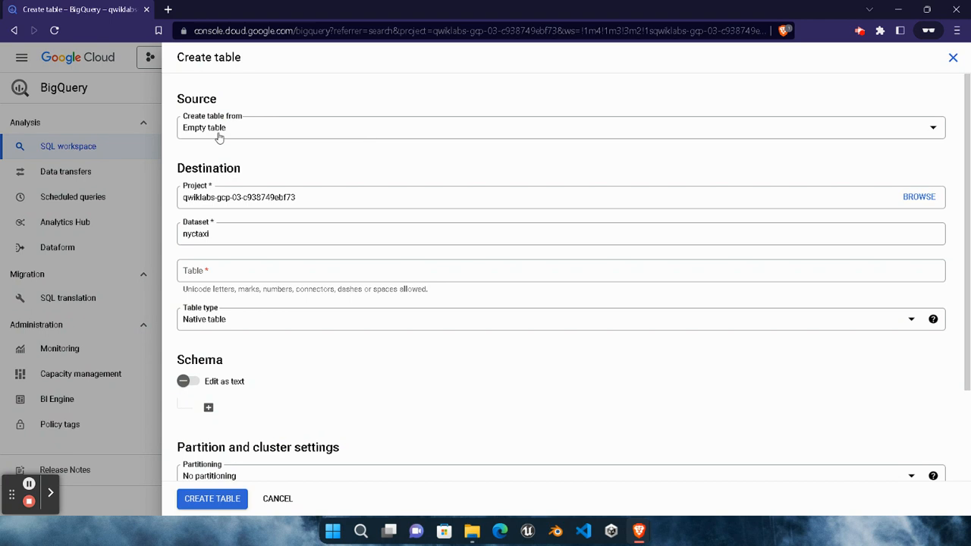
- Set the table source to Upload and select the downloaded file nyc_tlc_yellow_trips_2018_subset_1 (1).csv
click(227, 135)
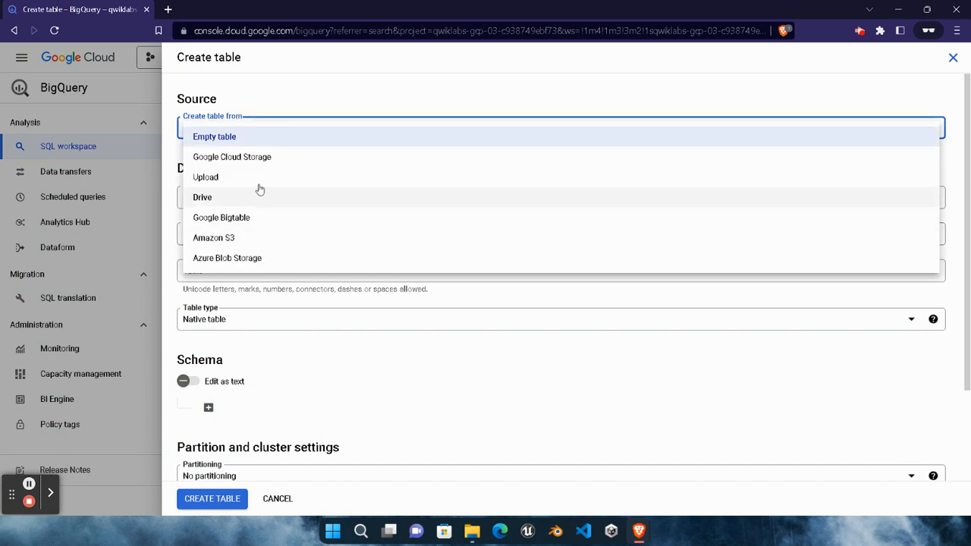
click(264, 180)
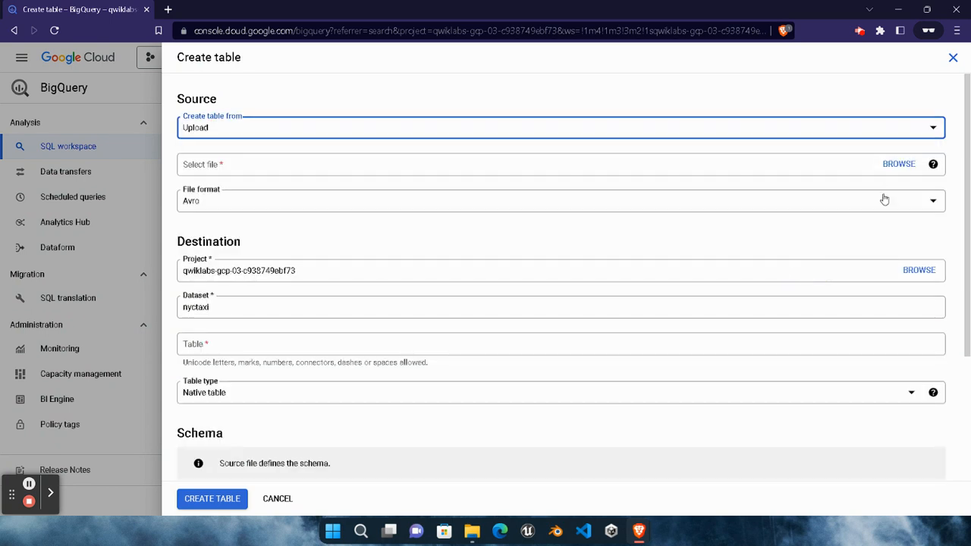
click(898, 165)
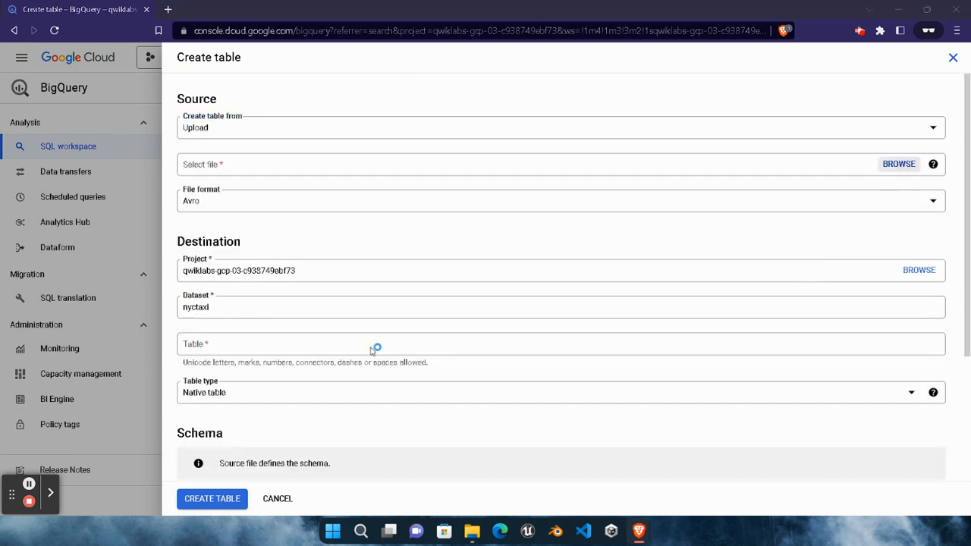
double_click(223, 116)
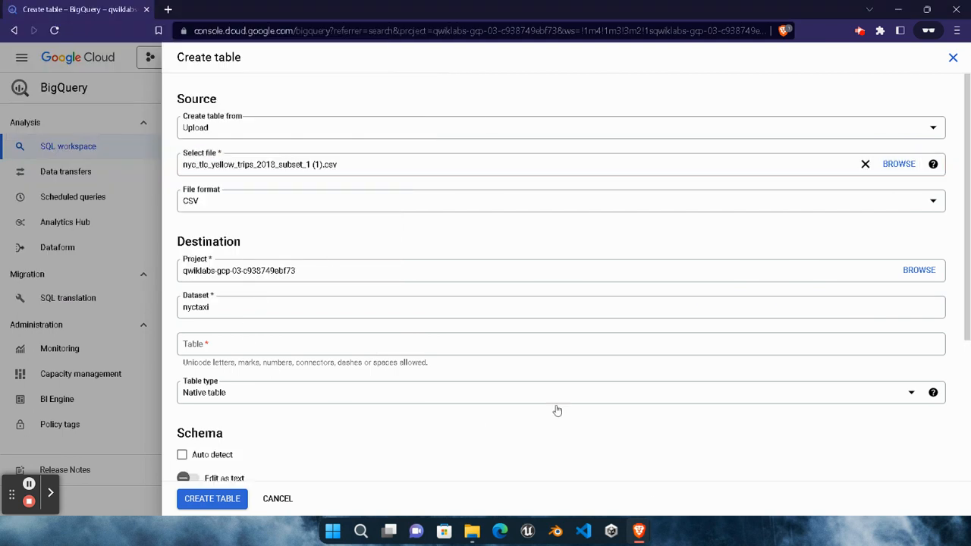
- On the lab page, look up the remaining Task 2 table options and copy the table name 2018trips
mouse_move(639, 533)
click(493, 451)
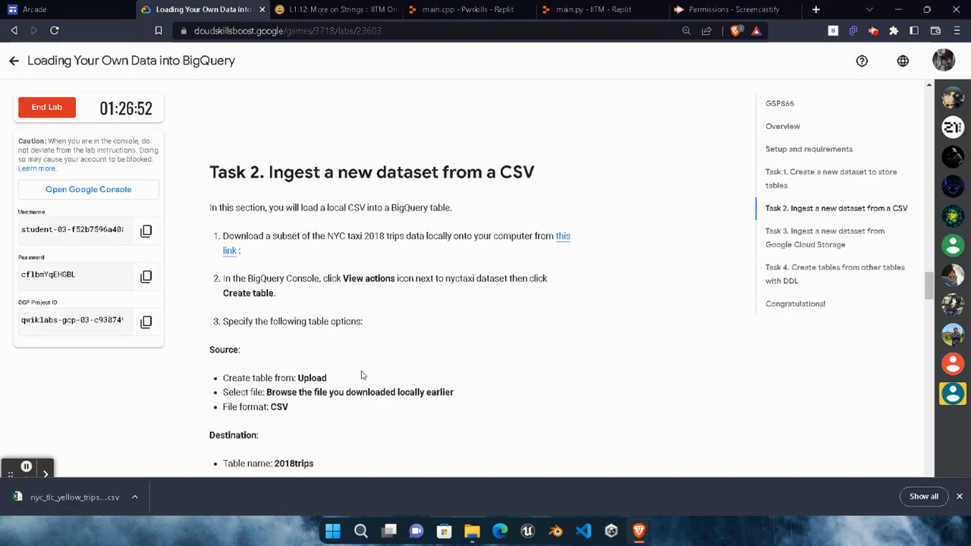
scroll(300, 338, down, 2)
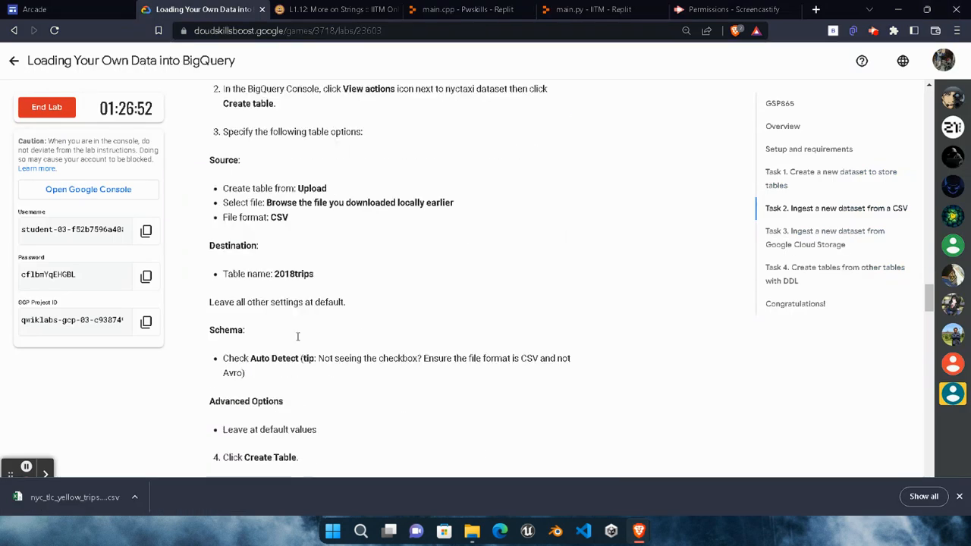
scroll(303, 383, down, 1)
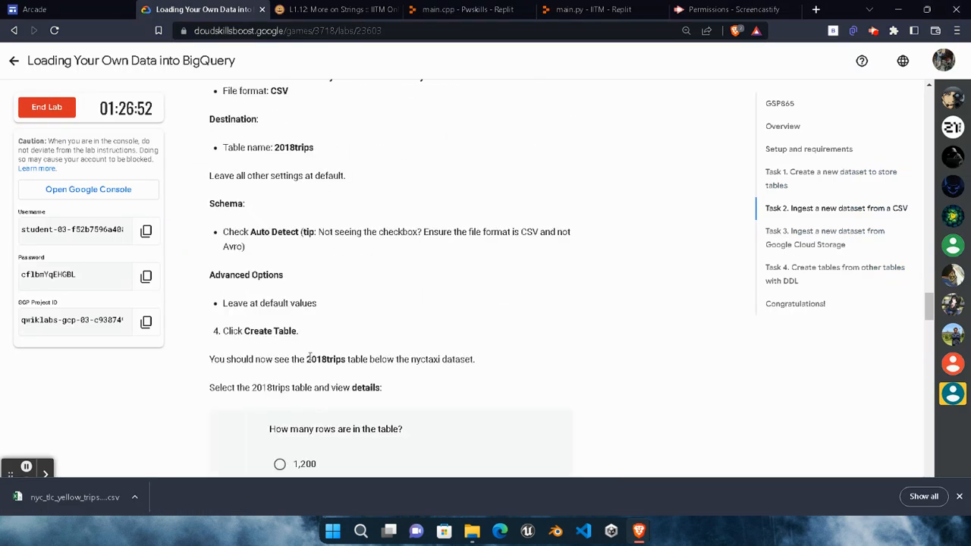
drag(308, 359, 343, 364)
key(ctrl+c)
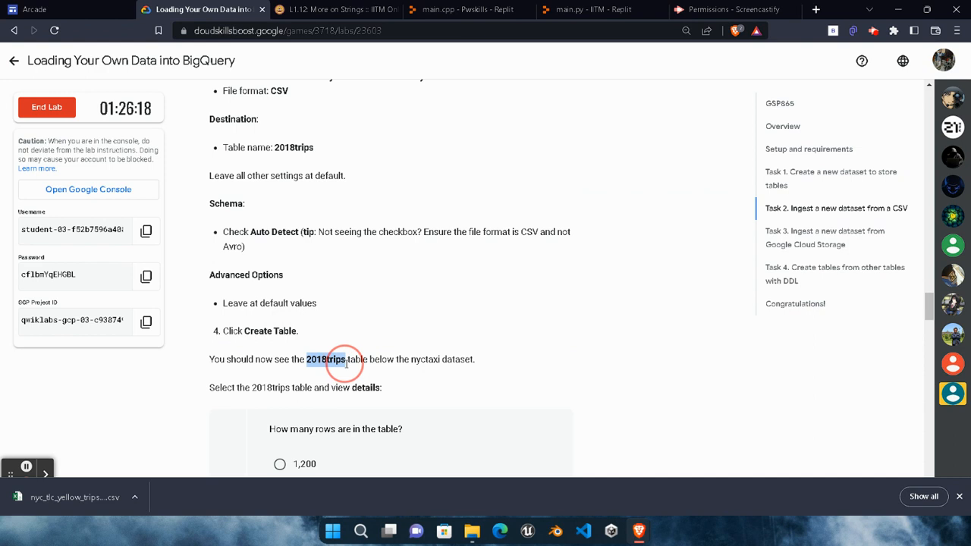
- Back in the BigQuery console, name the table 2018trips, enable schema auto detection and create the table
mouse_move(639, 531)
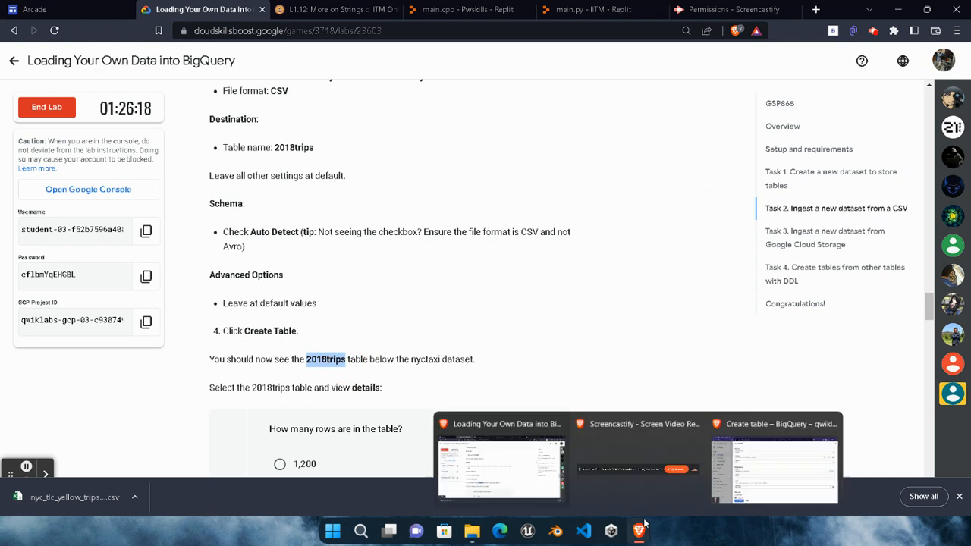
click(762, 458)
click(292, 341)
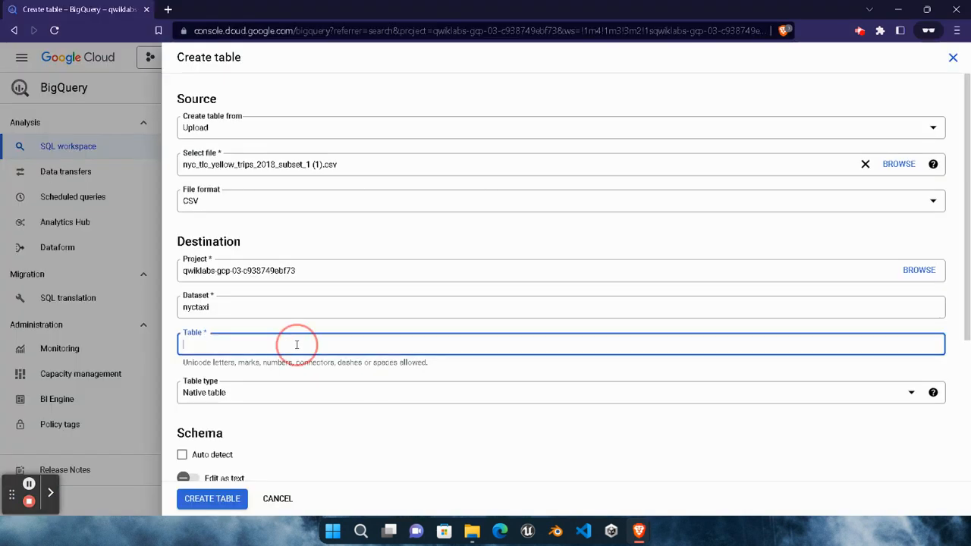
click(297, 342)
key(ctrl+v)
scroll(289, 404, down, 2)
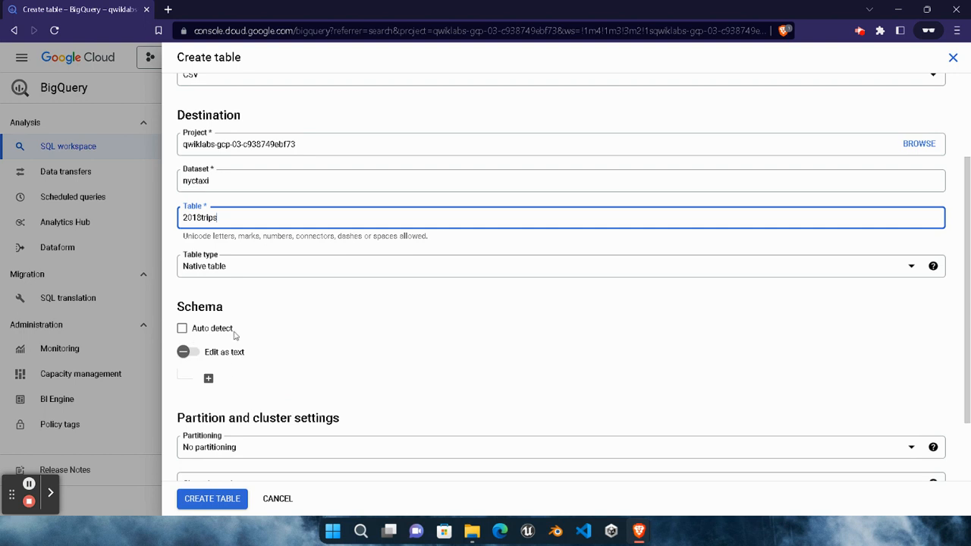
click(182, 328)
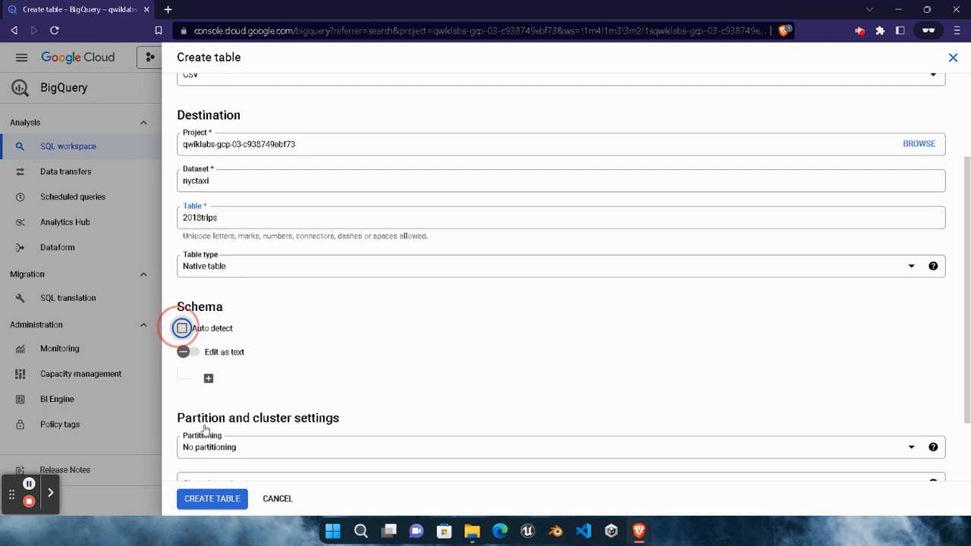
click(218, 502)
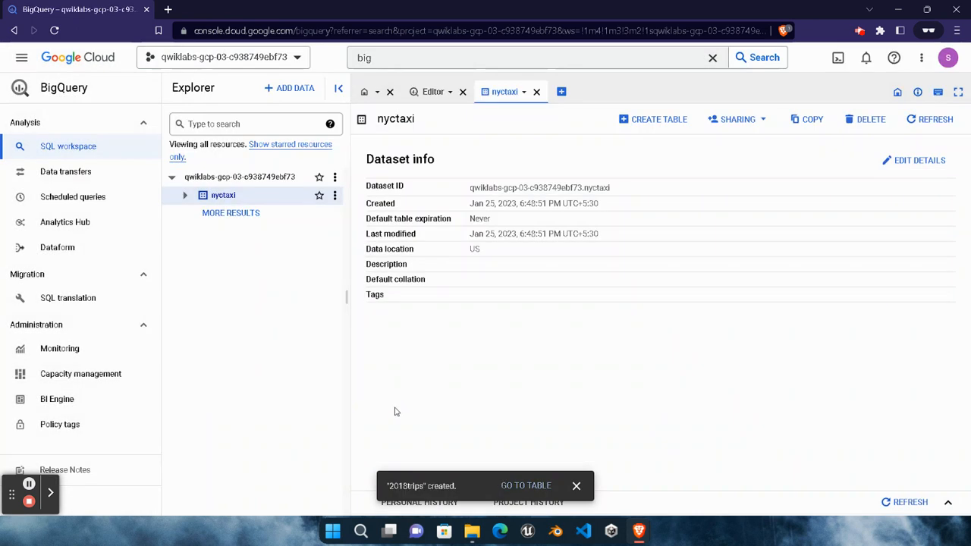
- On the lab page, find and copy the Task 2 query for the five highest fares in nyctaxi.2018trips
key(alt+Tab)
scroll(509, 370, down, 4)
scroll(510, 370, down, 3)
click(555, 230)
- In a new BigQuery query editor, paste and run the query ordering nyctaxi.2018trips by fare_amount DESC with LIMIT 5
mouse_move(639, 531)
click(911, 481)
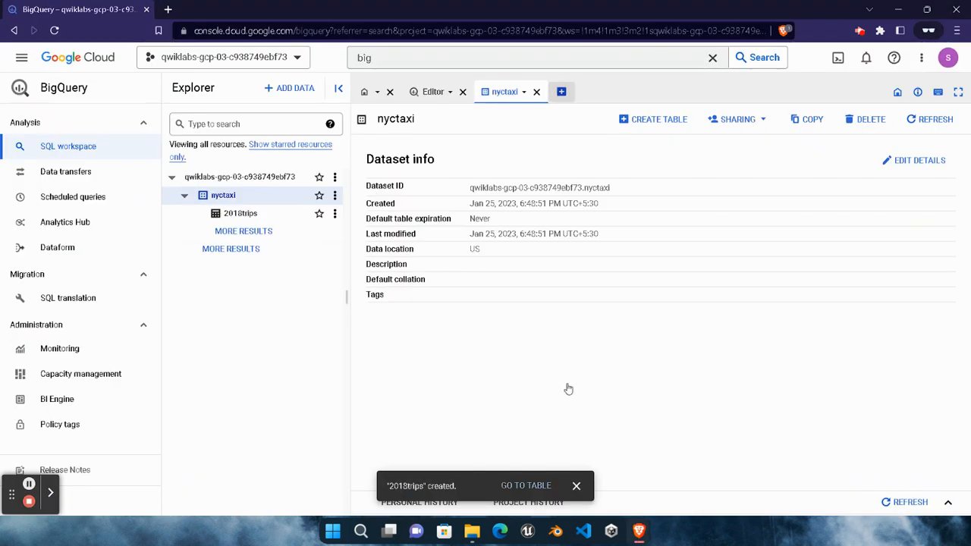
key(ctrl+alt+n)
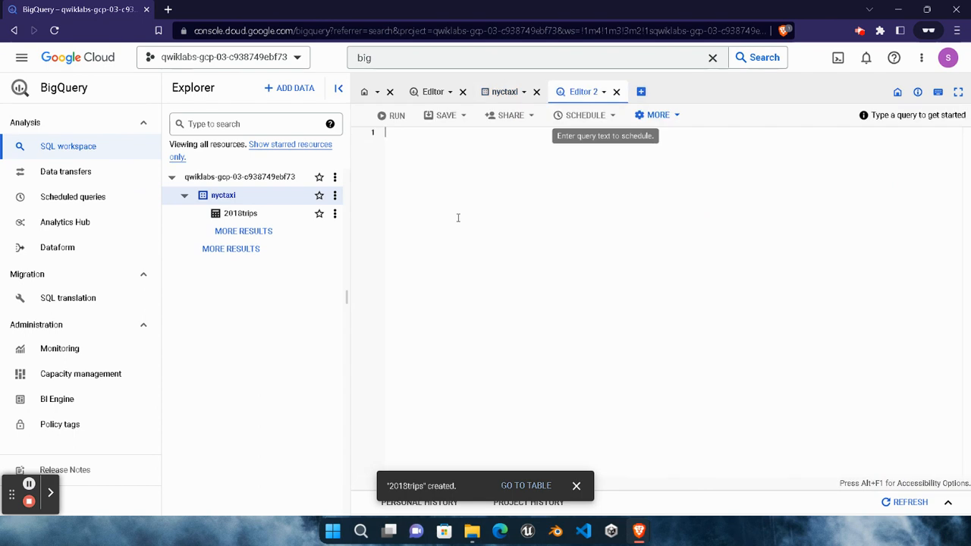
click(458, 217)
key(ctrl+v)
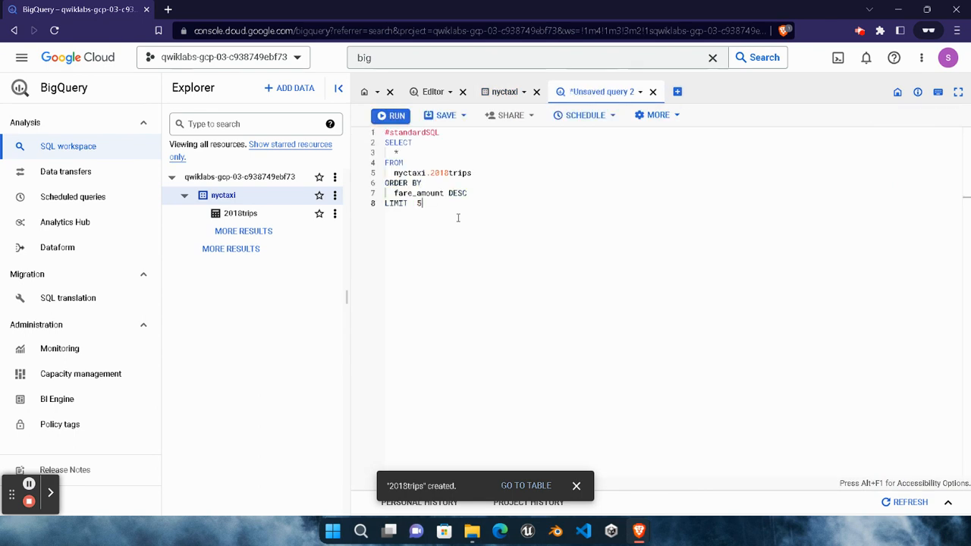
click(395, 118)
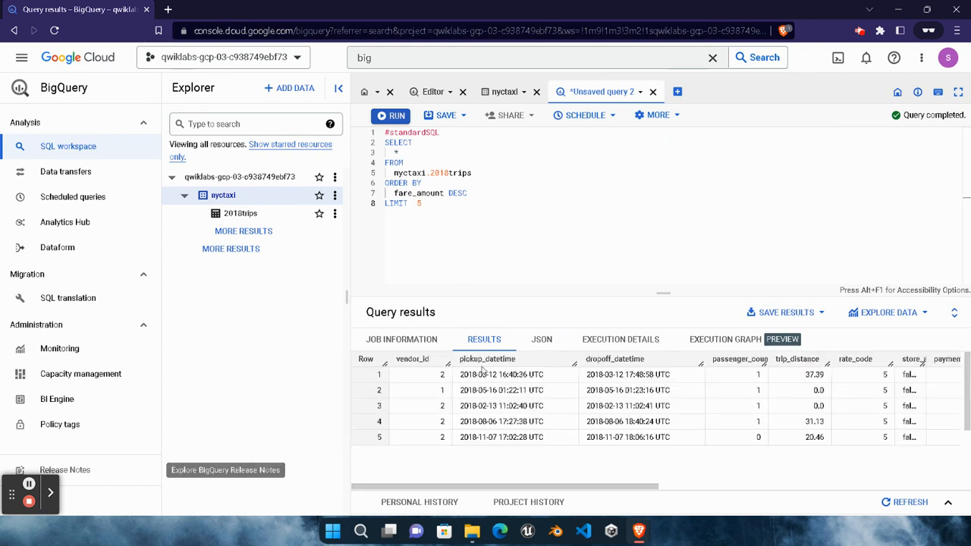
- On the lab page, check the progress of the CSV ingestion task and dismiss the browser's download bar
mouse_move(639, 531)
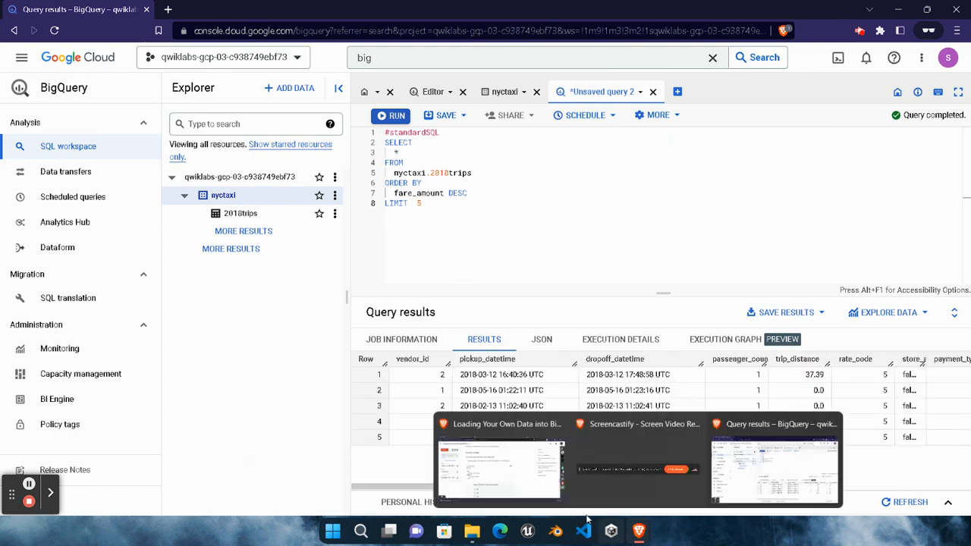
click(522, 379)
click(324, 372)
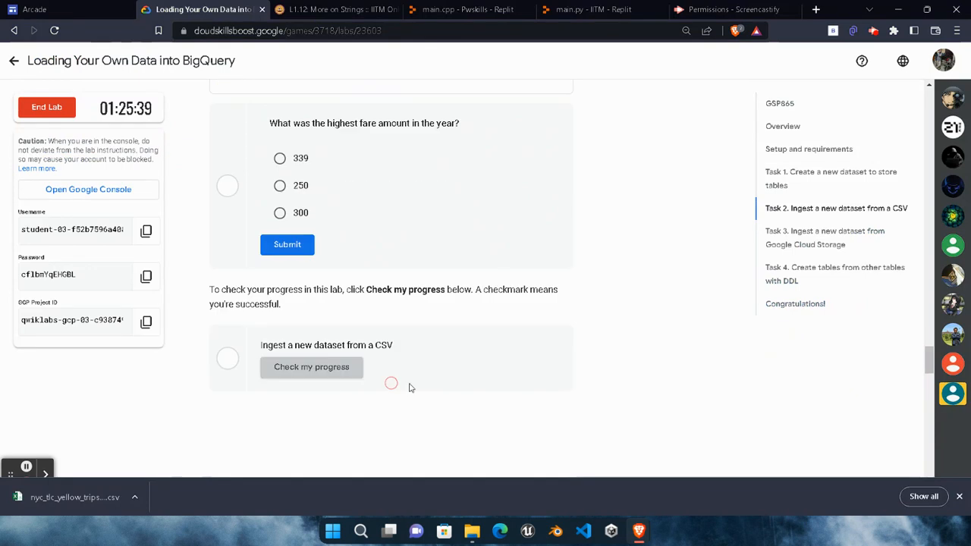
click(959, 496)
- Copy the Task 3 bq load command from the lab page and return to the BigQuery console
scroll(415, 375, down, 7)
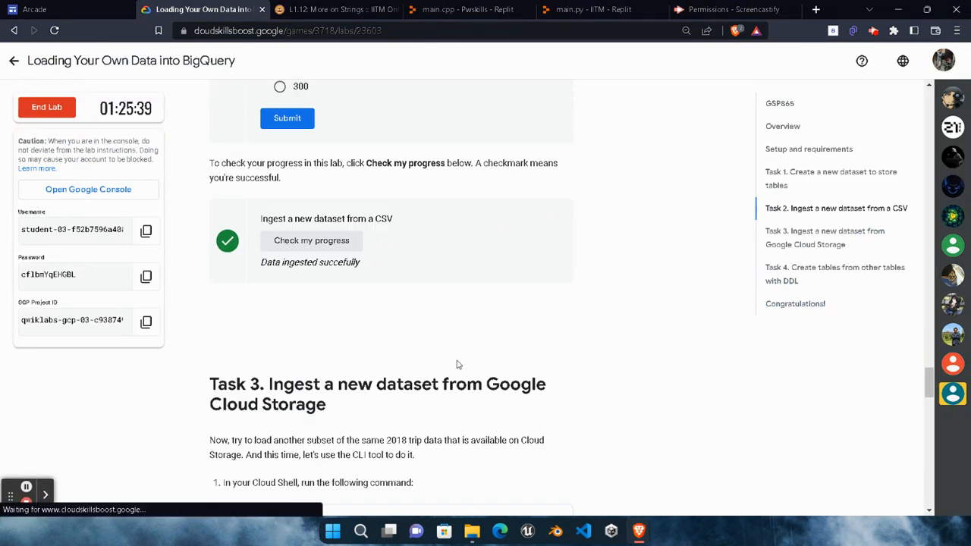
click(555, 206)
mouse_move(639, 531)
click(727, 479)
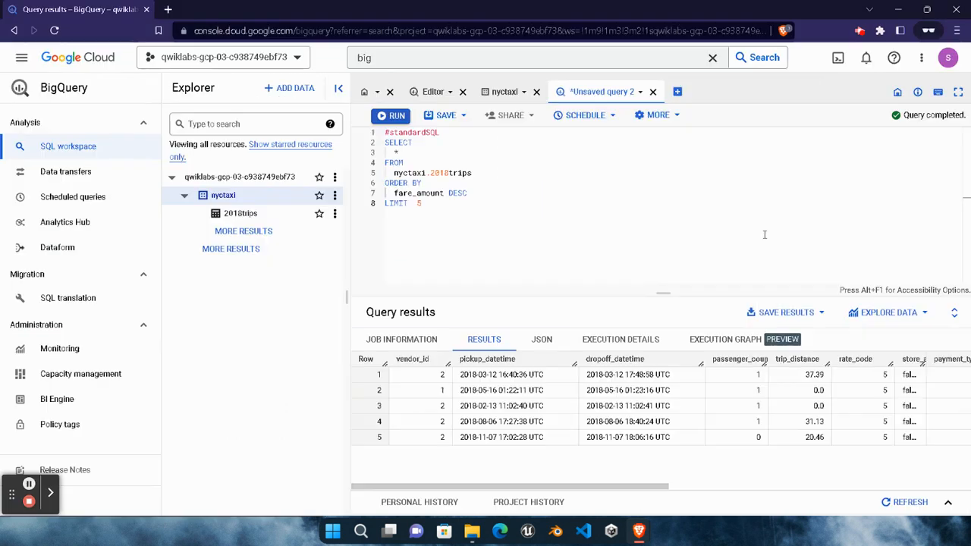
- Activate Cloud Shell in the console, accept its introduction and dismiss the session details tip
click(837, 60)
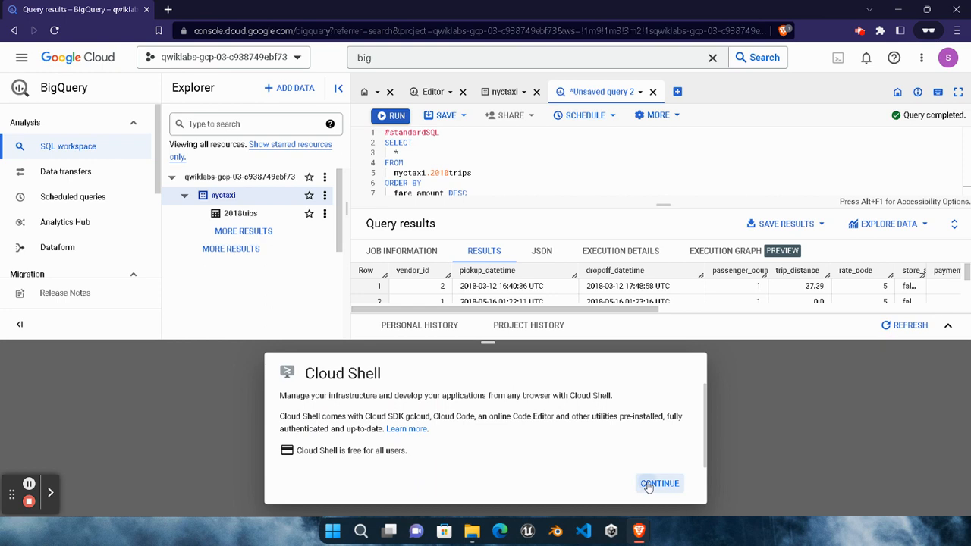
click(641, 488)
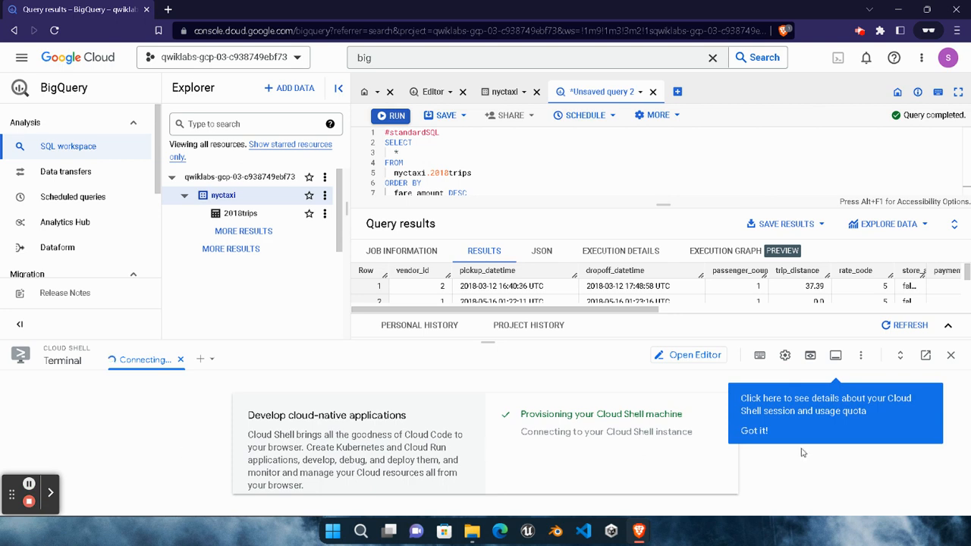
click(765, 428)
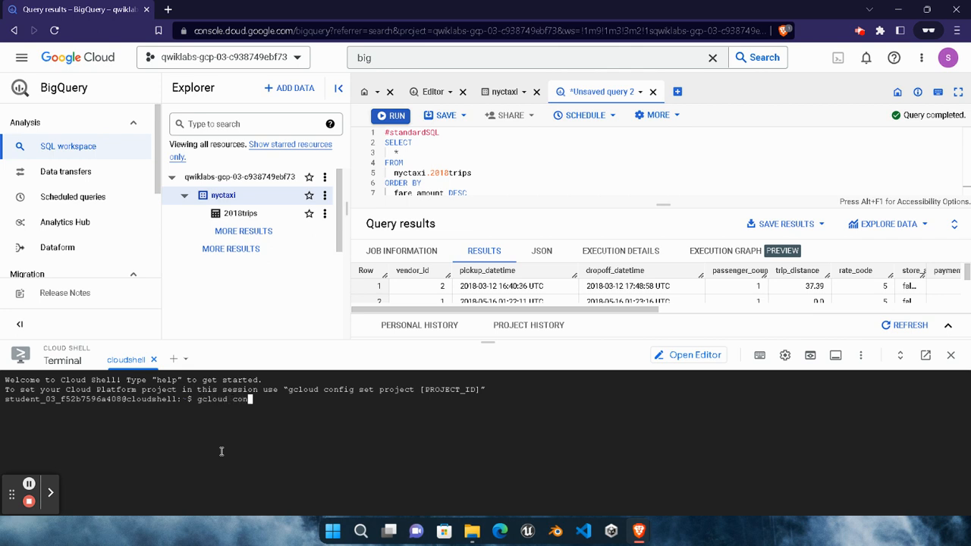
- Set the Cloud Shell project with gcloud config set project, using the GCP Project ID copied from the lab page, and authorize Cloud Shell
text(fig set project)
mouse_move(643, 527)
click(489, 455)
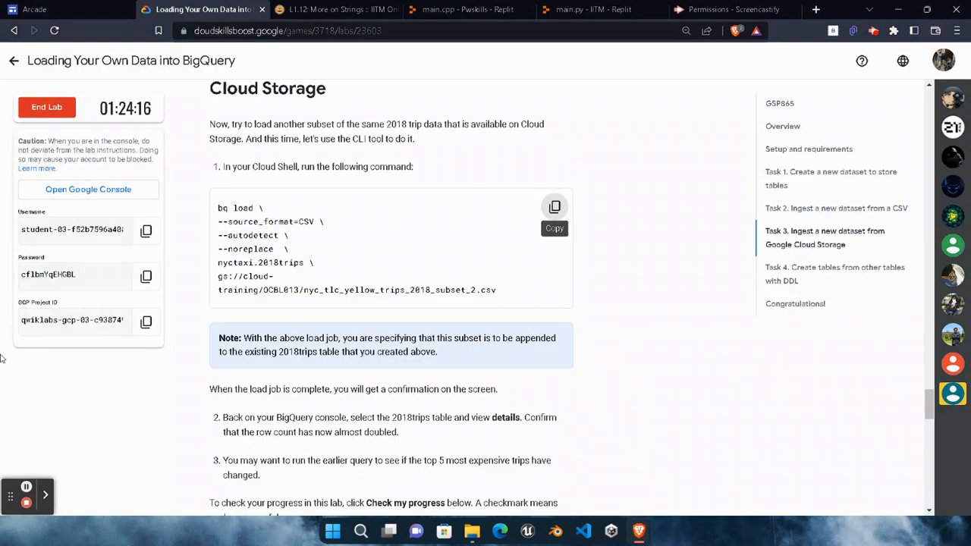
click(148, 322)
mouse_move(638, 529)
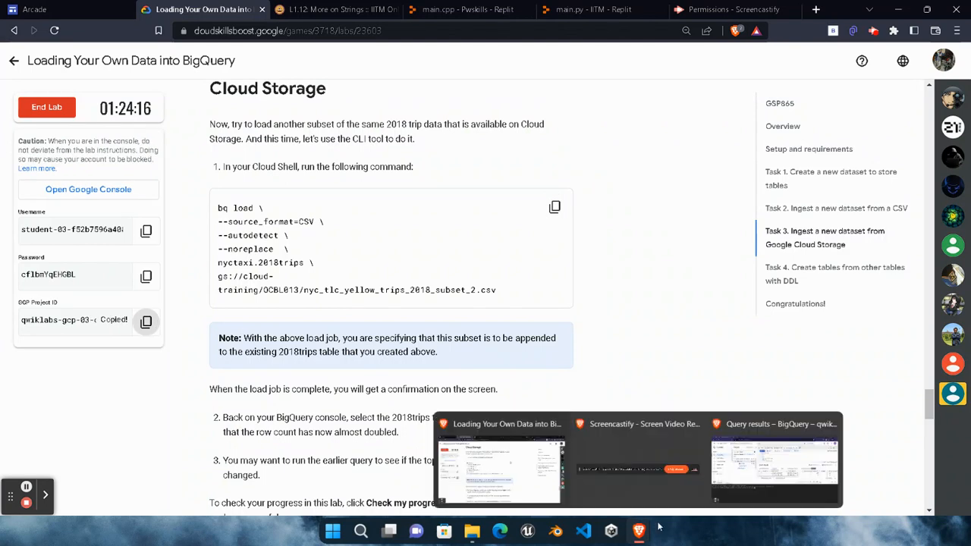
click(809, 466)
click(540, 442)
key(ctrl+v)
key(Return)
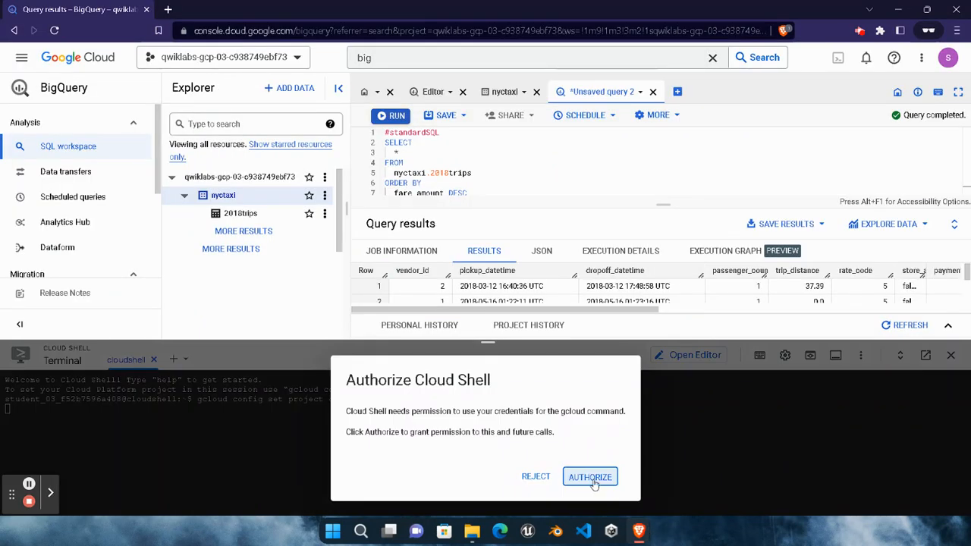
click(591, 477)
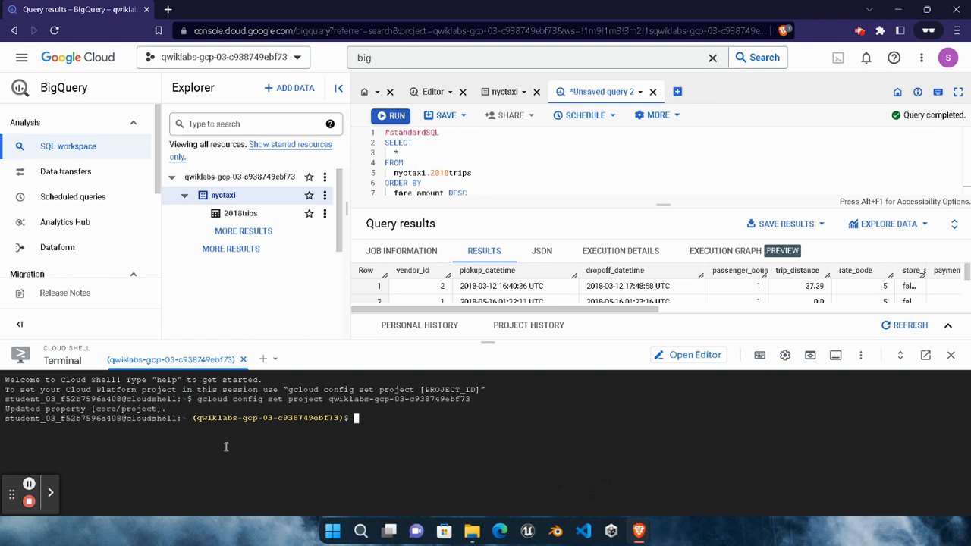
drag(193, 417, 350, 417)
click(346, 441)
drag(218, 418, 346, 418)
click(346, 418)
- Copy the Task 3 bq load command for nyctaxi.2018trips from the lab page and run it in Cloud Shell
mouse_move(638, 531)
click(501, 465)
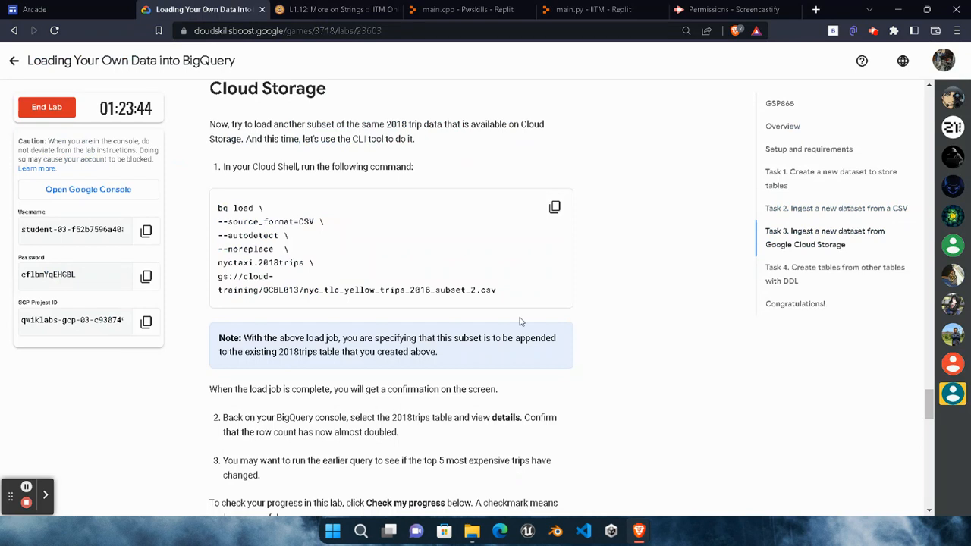
click(553, 210)
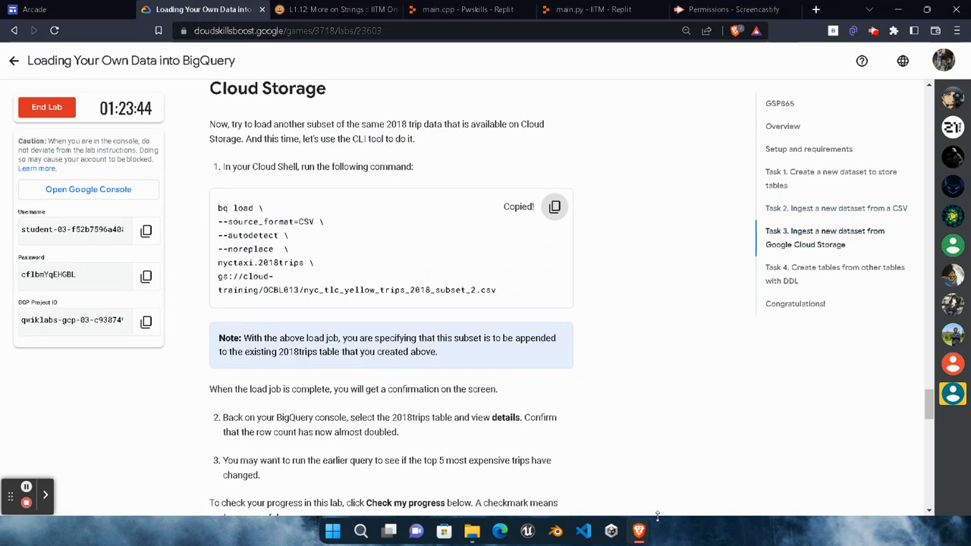
mouse_move(639, 530)
click(773, 463)
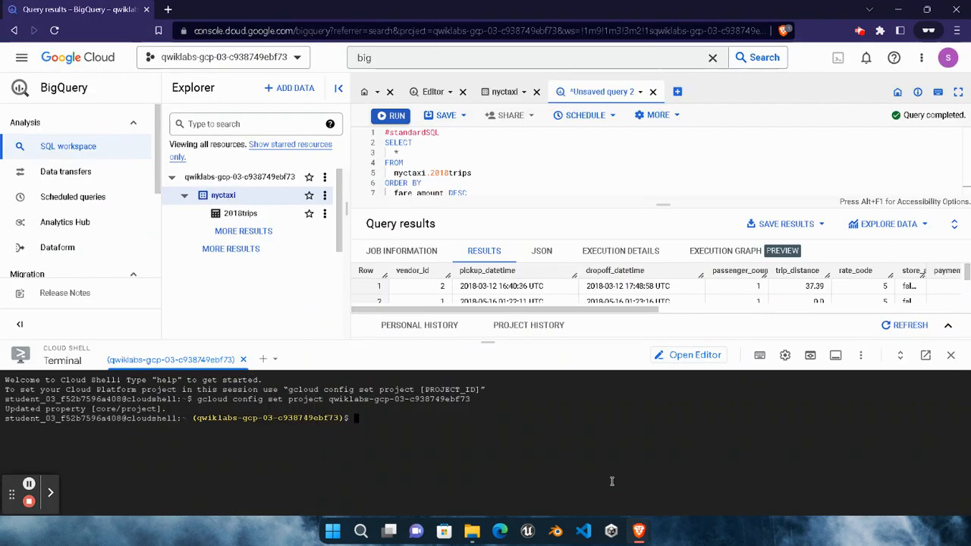
key(ctrl+v)
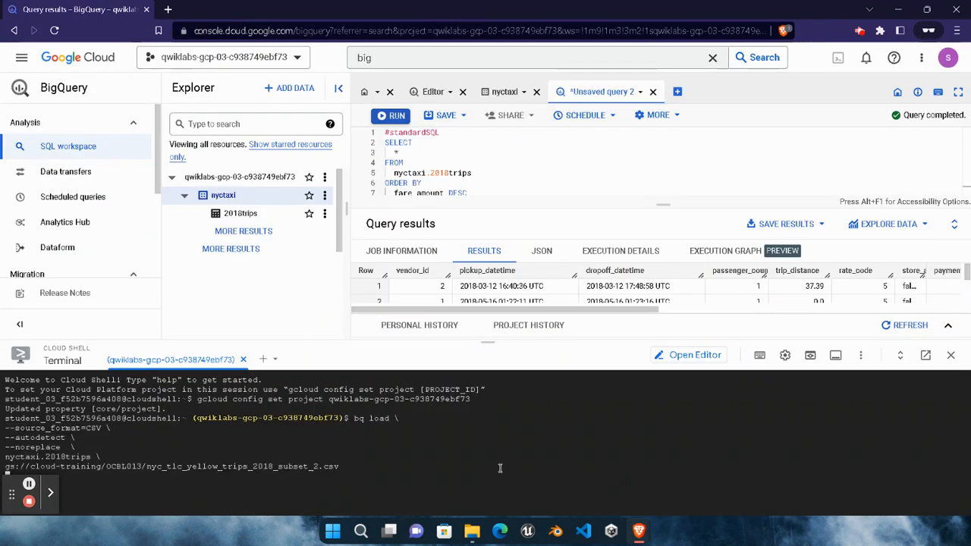
- Review the remaining Task 3 instructions on the lab page and check the load job's status in Cloud Shell
mouse_move(639, 531)
click(515, 452)
scroll(544, 339, down, 5)
scroll(544, 338, down, 2)
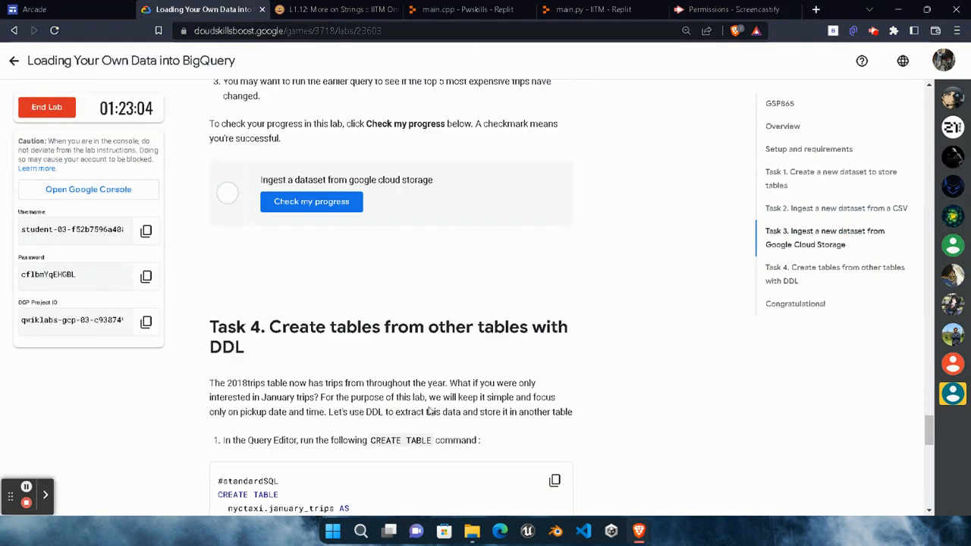
scroll(356, 303, up, 2)
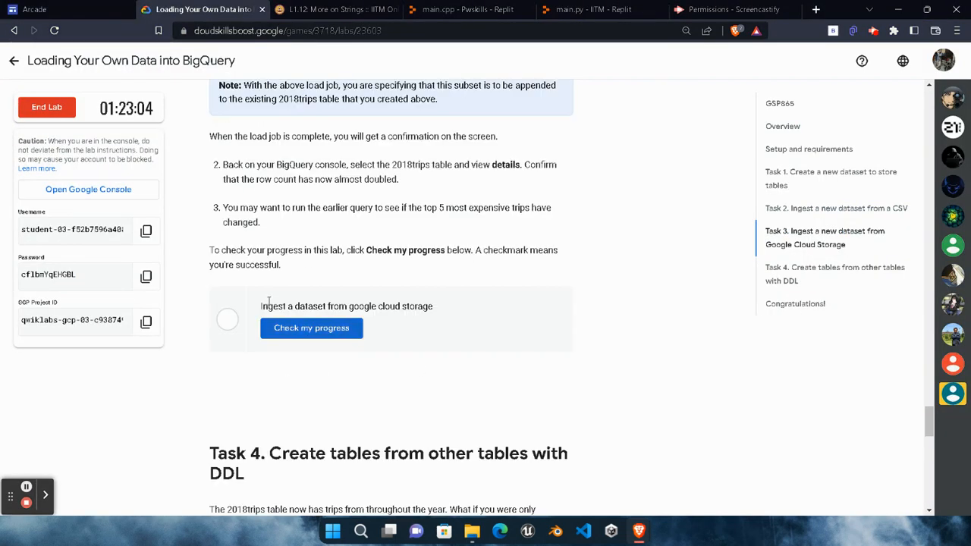
scroll(335, 319, up, 2)
scroll(339, 352, down, 2)
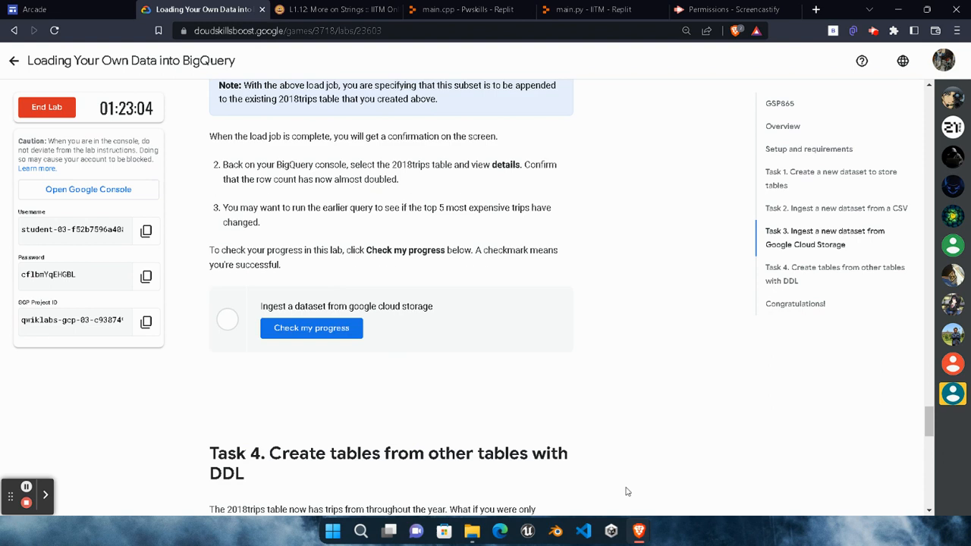
mouse_move(638, 531)
click(803, 440)
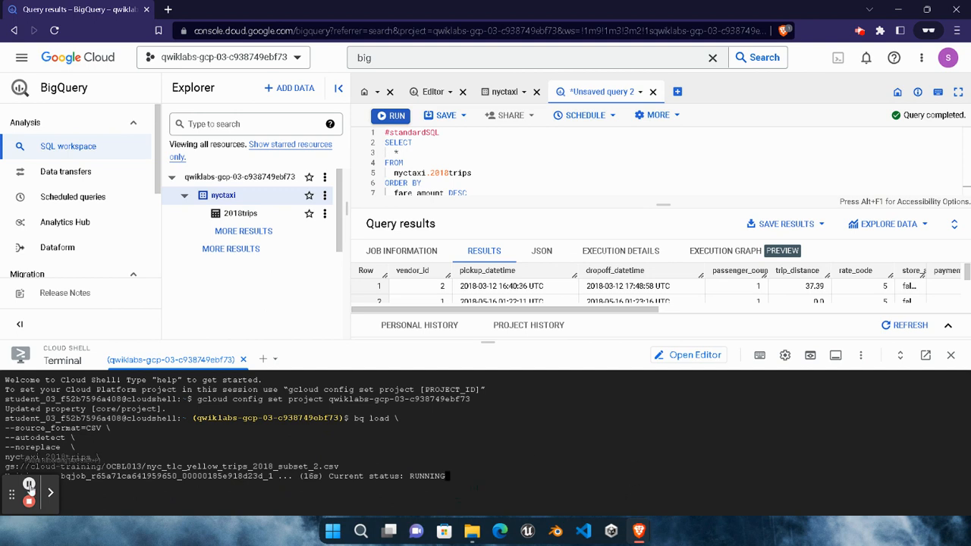
click(29, 484)
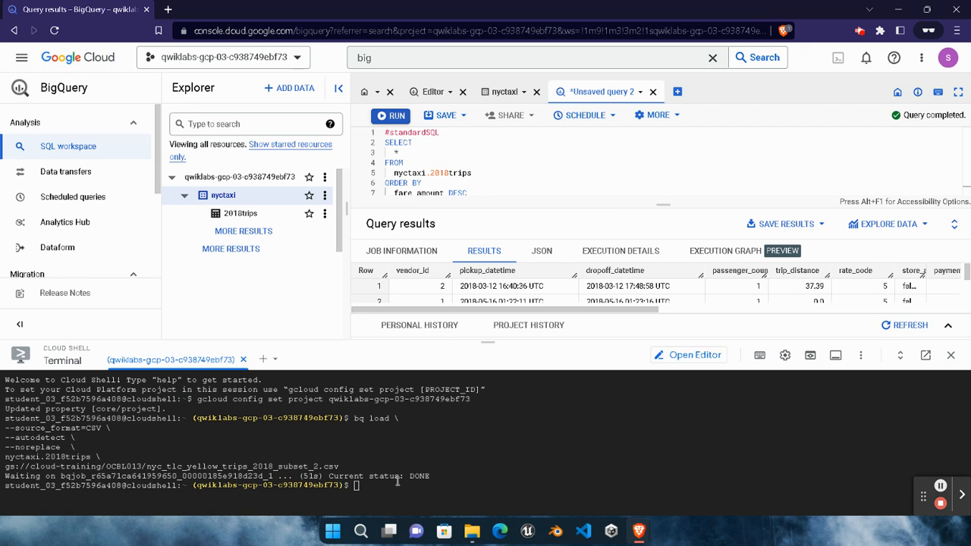
- Check the progress of the Google Cloud Storage ingestion task and copy the Task 4 CREATE TABLE query from the lab page
click(501, 463)
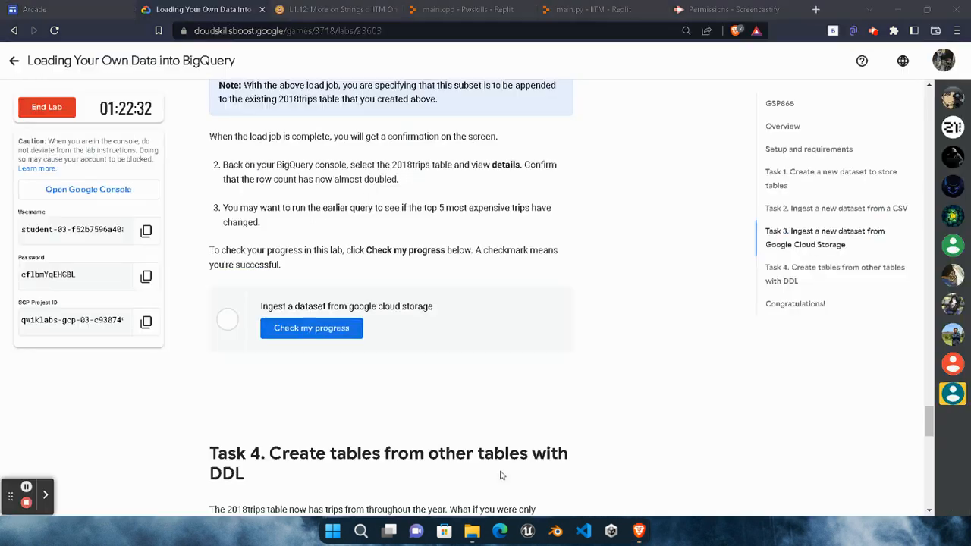
click(327, 333)
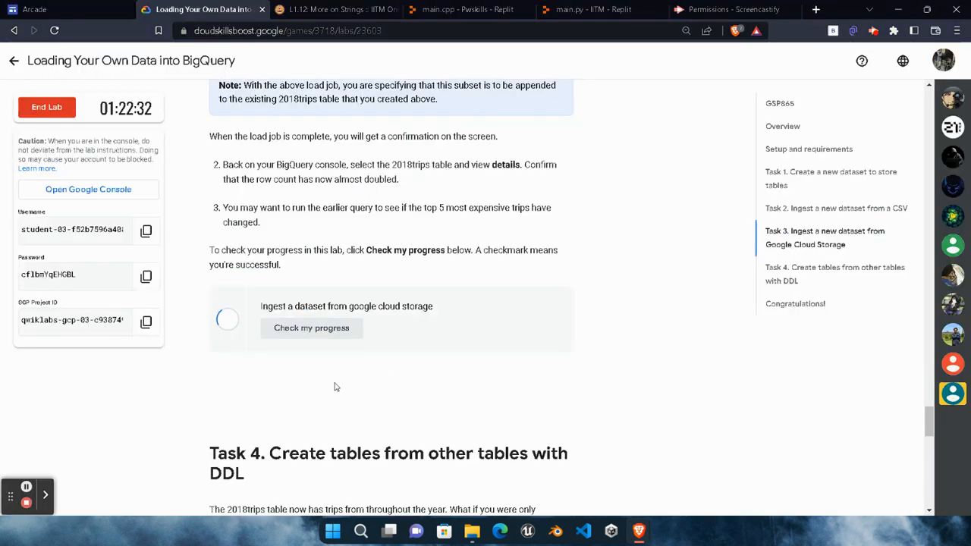
scroll(385, 405, down, 4)
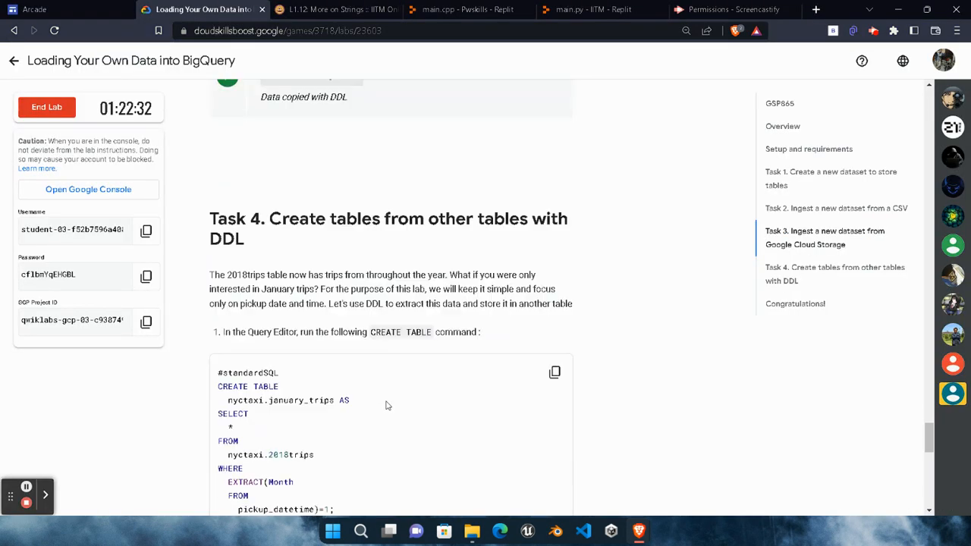
click(554, 308)
- In a new BigQuery query editor, paste and run the query creating nyctaxi.january_trips from the January rows of nyctaxi.2018trips
mouse_move(638, 531)
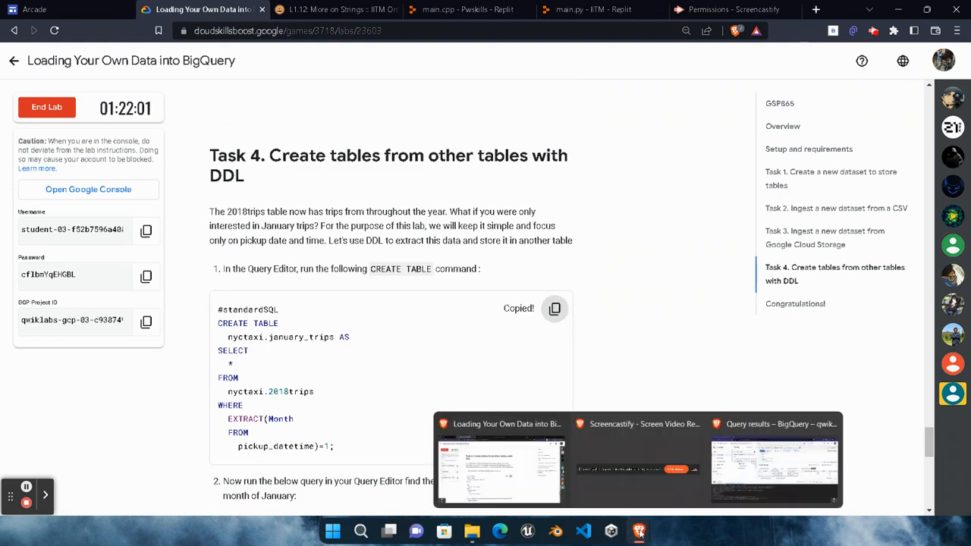
click(819, 429)
drag(493, 339, 479, 479)
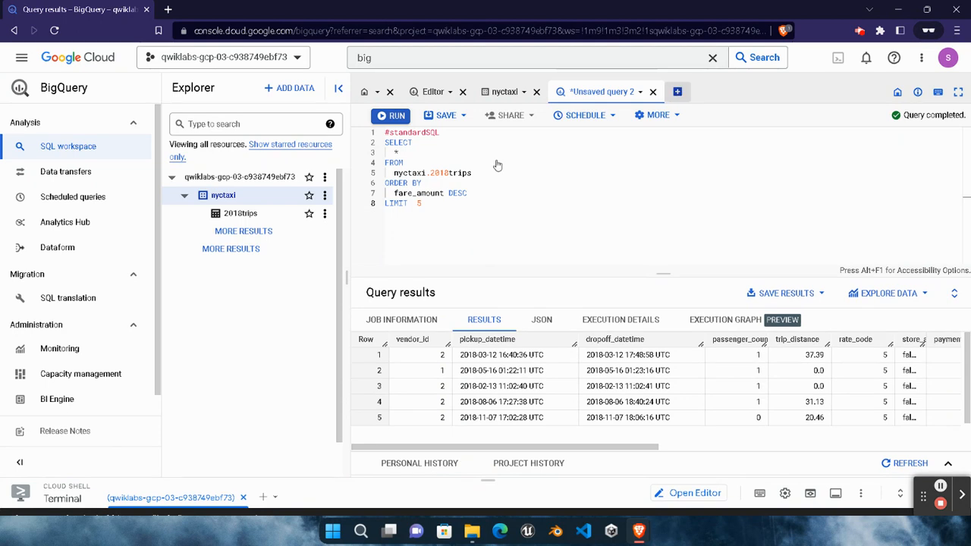
click(681, 94)
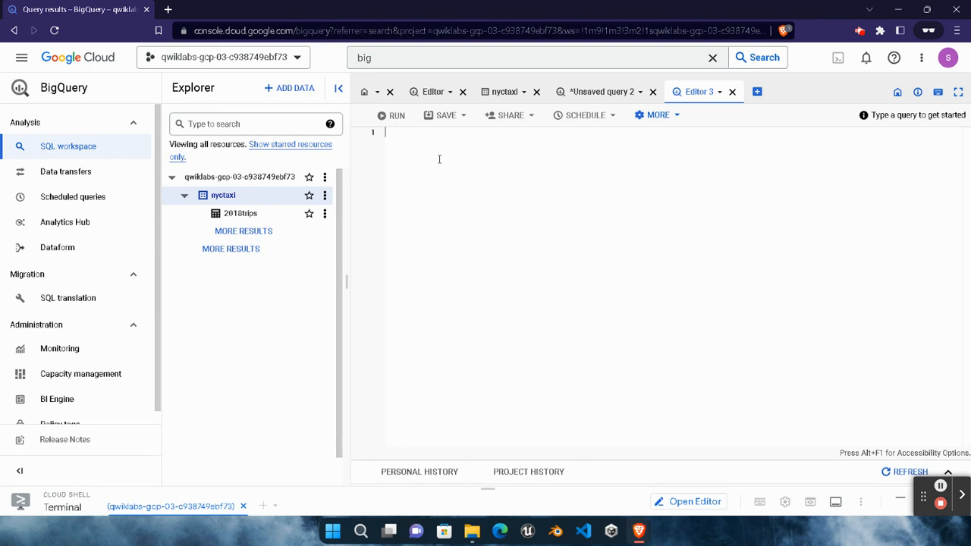
key(ctrl+v)
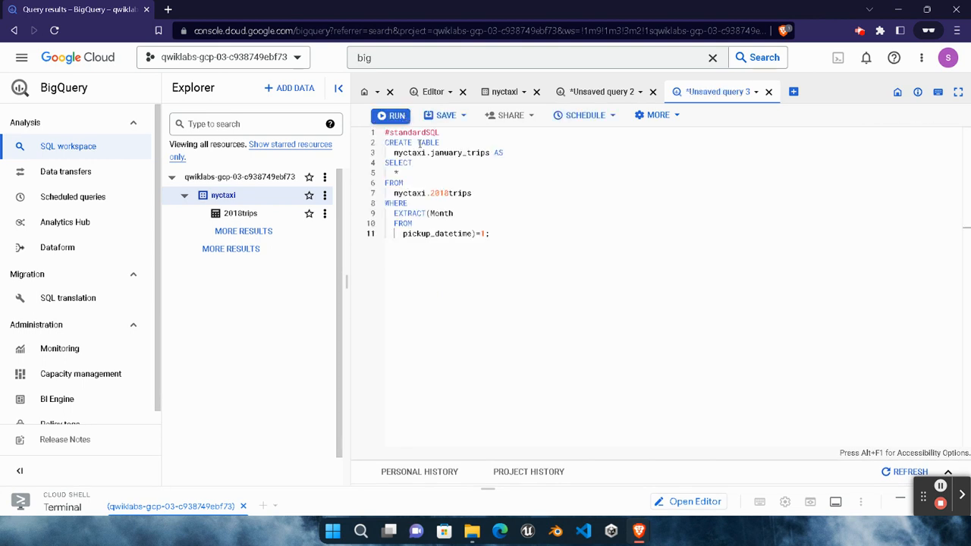
click(404, 117)
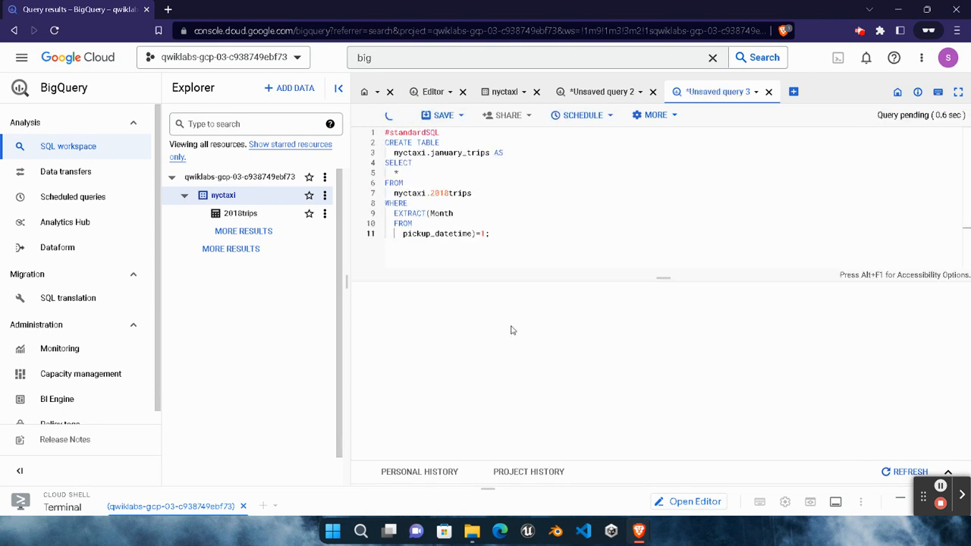
- Copy the Task 4 query for January's longest trip distance from the lab page and open a new BigQuery query editor
mouse_move(636, 535)
click(501, 463)
scroll(507, 342, down, 5)
click(554, 219)
mouse_move(637, 531)
click(774, 459)
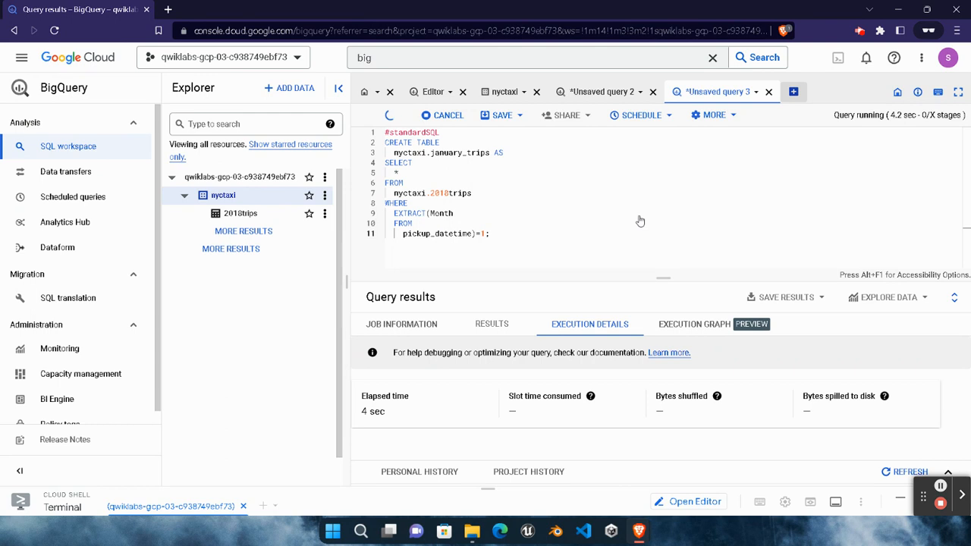
click(794, 91)
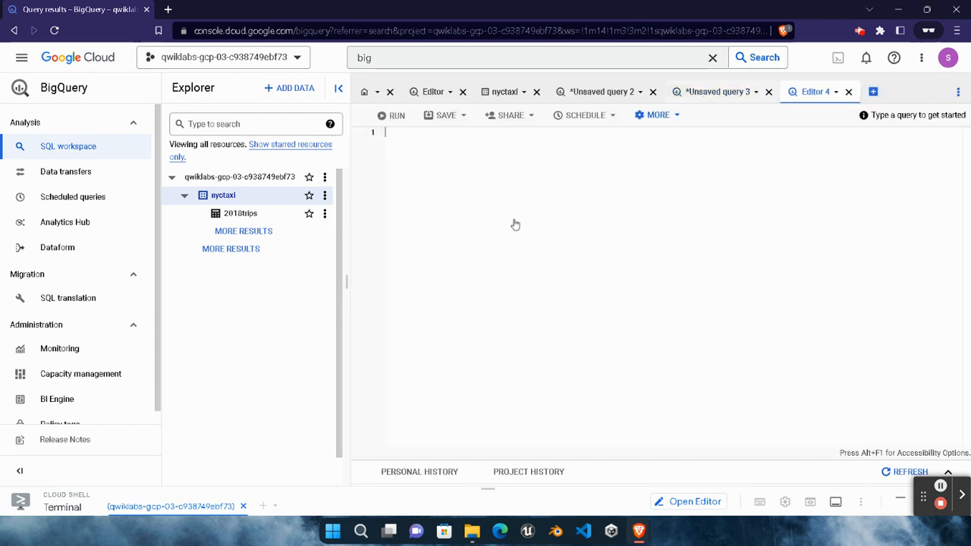
- Review the result of the CREATE TABLE query for nyctaxi.january_trips
click(717, 92)
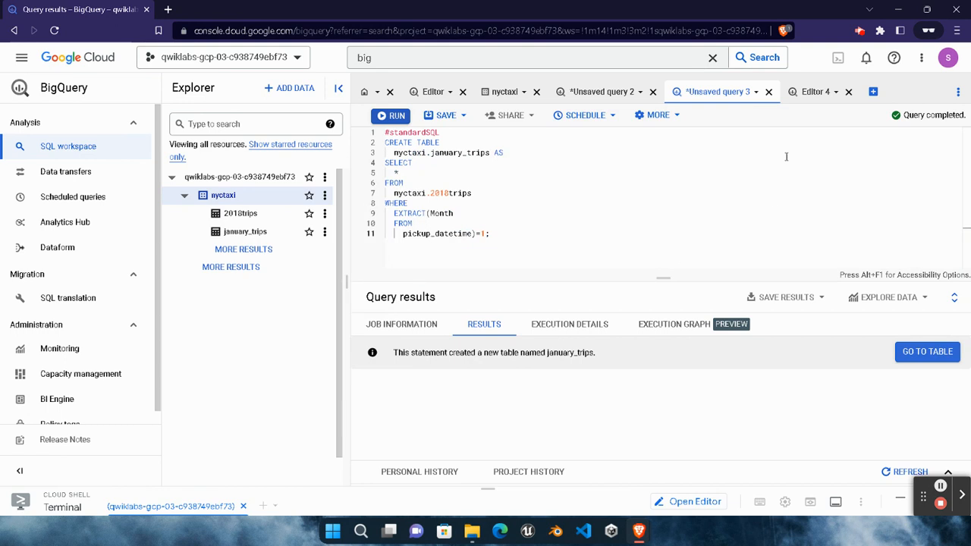
drag(598, 354, 435, 354)
click(544, 420)
- In the empty query editor, paste and run the query ordering nyctaxi.january_trips by trip_distance DESC with LIMIT 1
click(813, 92)
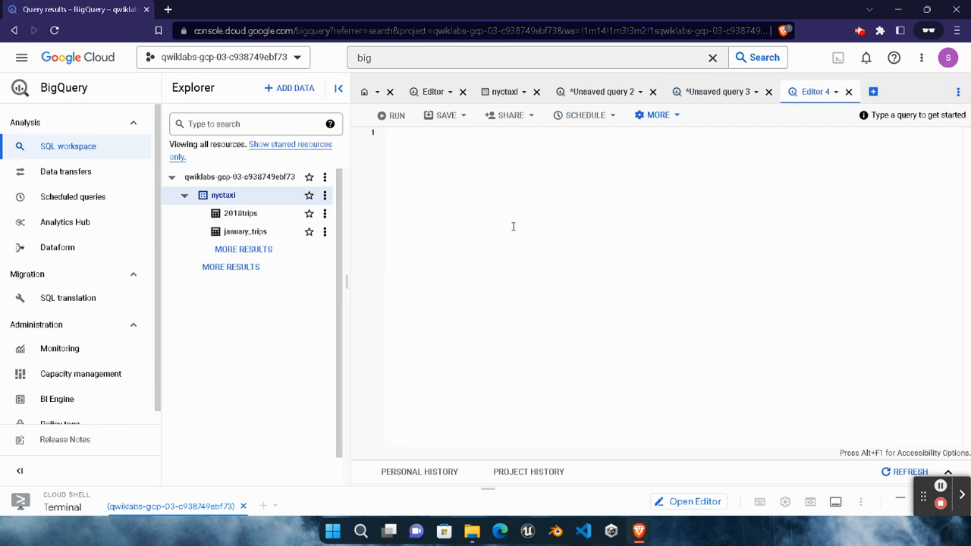
click(421, 163)
key(ctrl+v)
key(ctrl+Return)
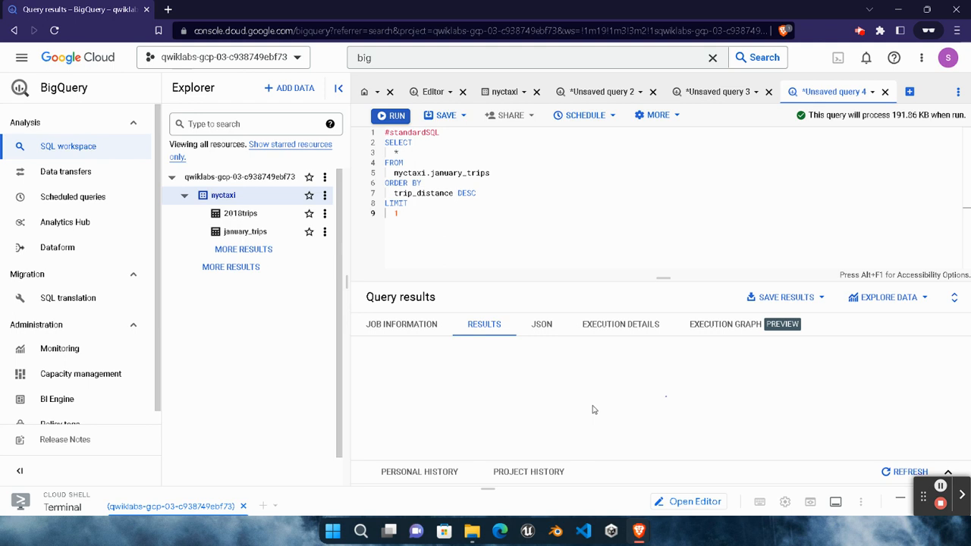
- On the lab page, check the progress of the "Create tables from other tables with DDL" task and view the closing section
mouse_move(637, 529)
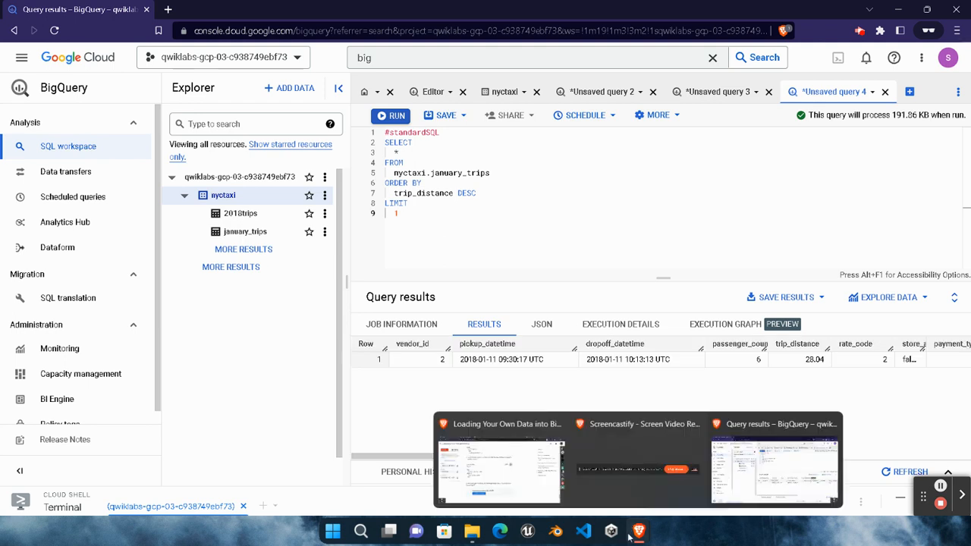
click(497, 482)
click(320, 443)
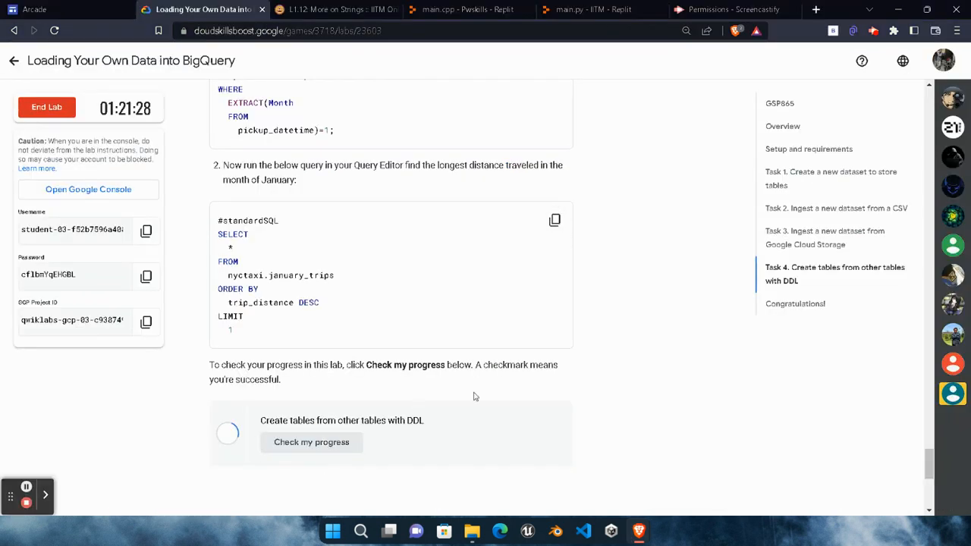
scroll(339, 418, down, 2)
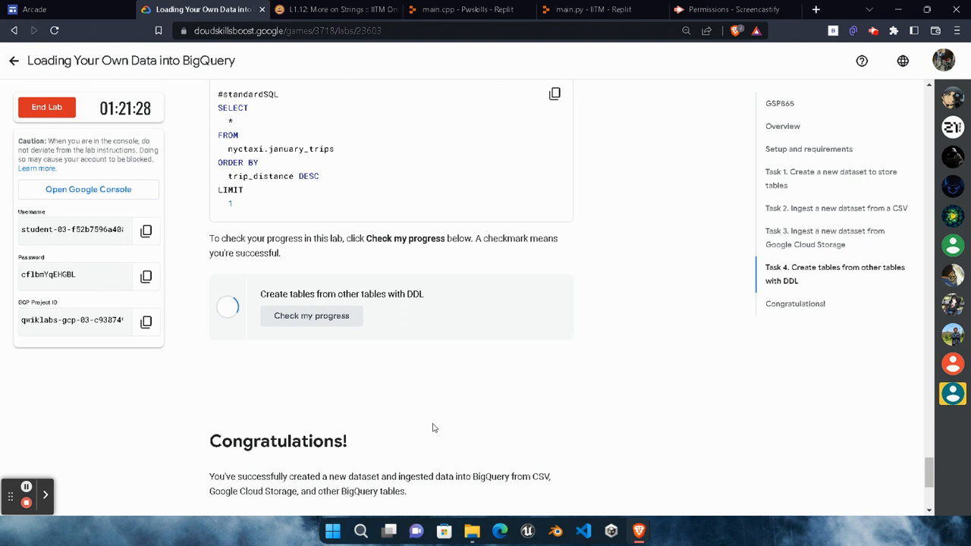
scroll(362, 368, down, 2)
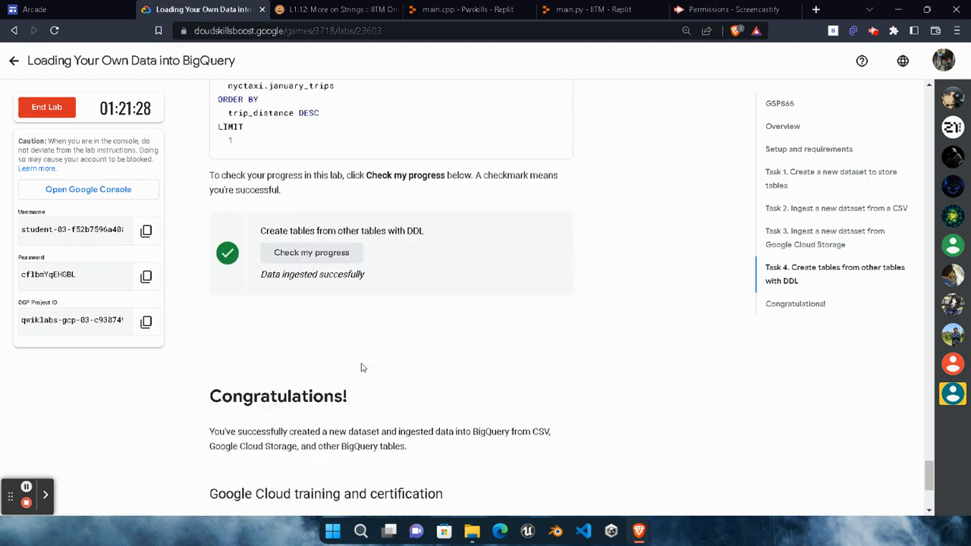
drag(359, 343, 201, 339)
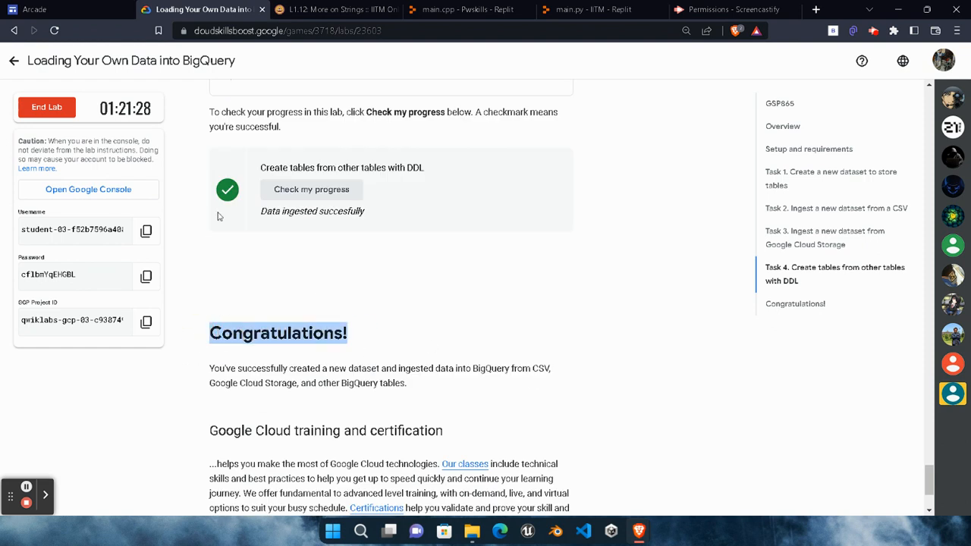
- End the lab, confirm the submission, and submit a satisfaction rating for it
click(46, 106)
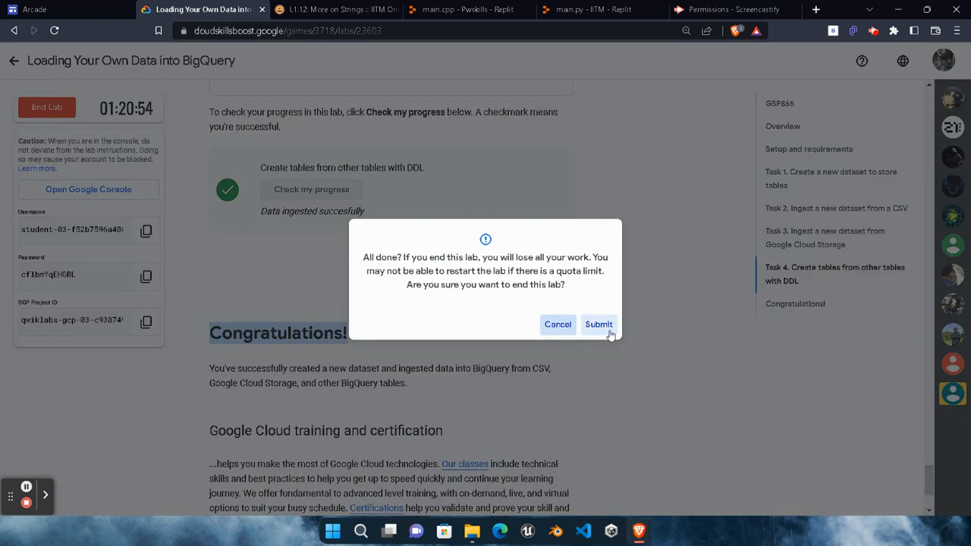
click(609, 329)
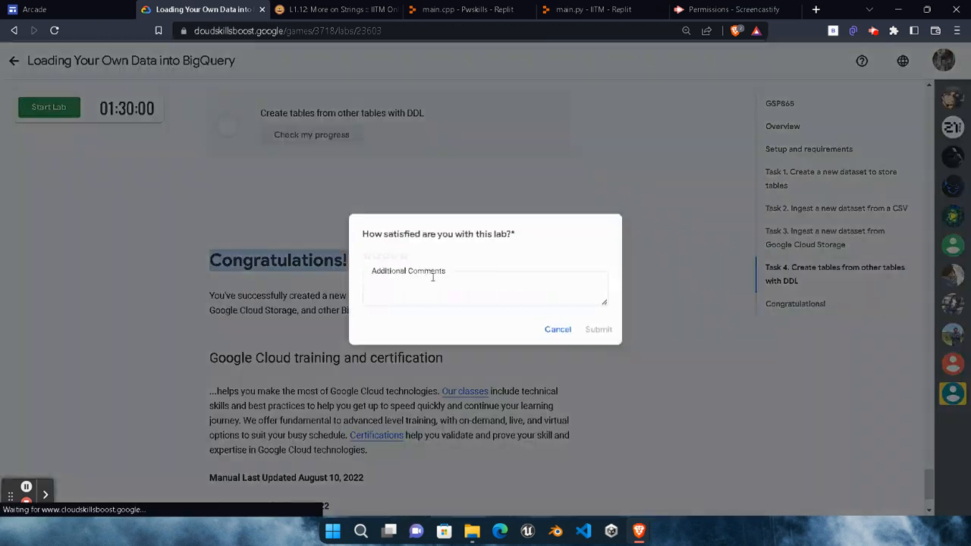
click(402, 255)
click(599, 329)
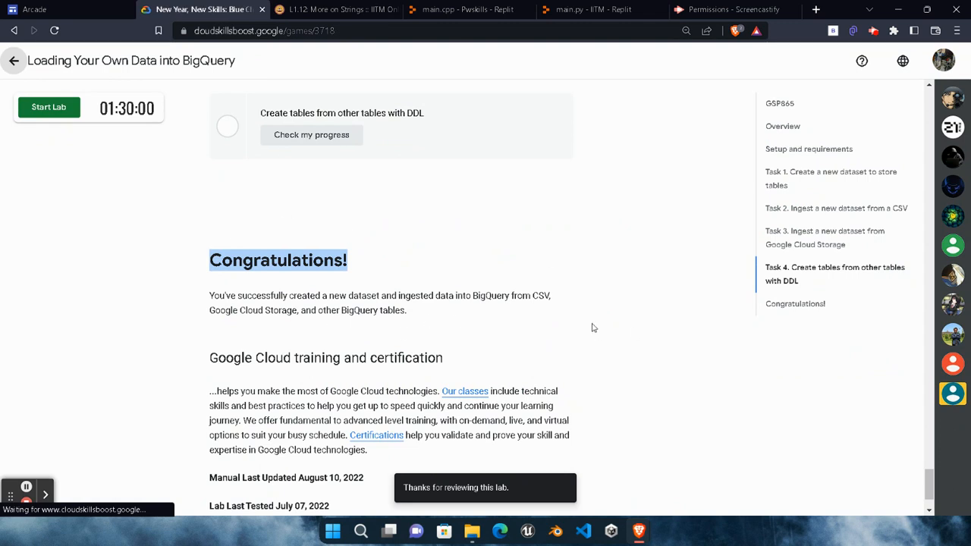
- On the Blue Challenge (A) game page, expand "Explorer: Fun with data" and check its labs' completion
scroll(592, 326, down, 15)
scroll(593, 326, down, 3)
click(630, 229)
click(428, 339)
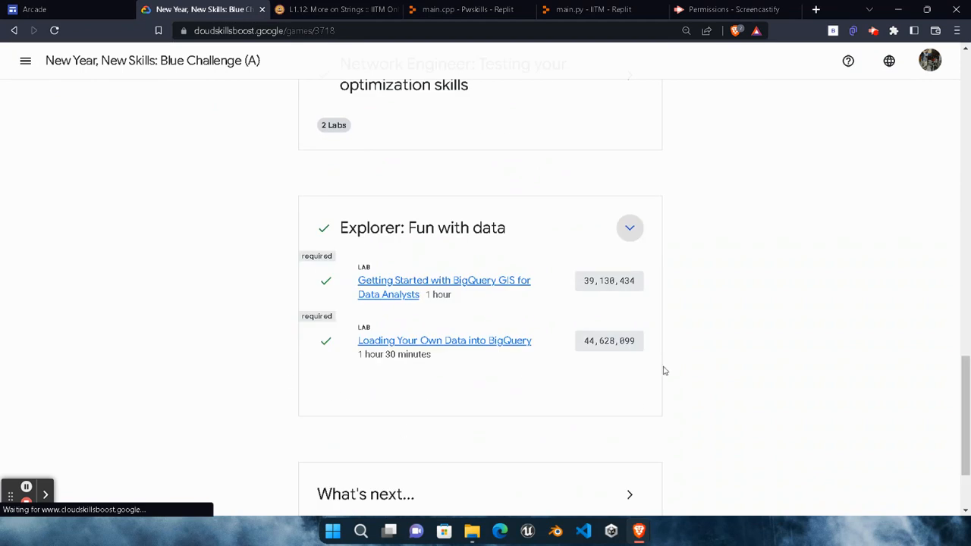
- Review the game page's badge description, leaderboard and the completion marks of its challenge sections
scroll(665, 371, up, 5)
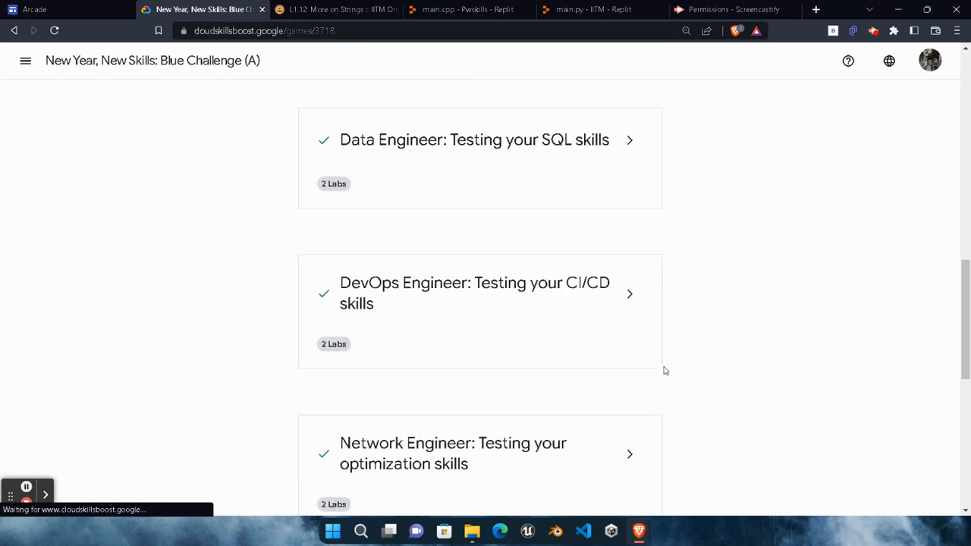
scroll(664, 371, up, 6)
scroll(665, 366, up, 4)
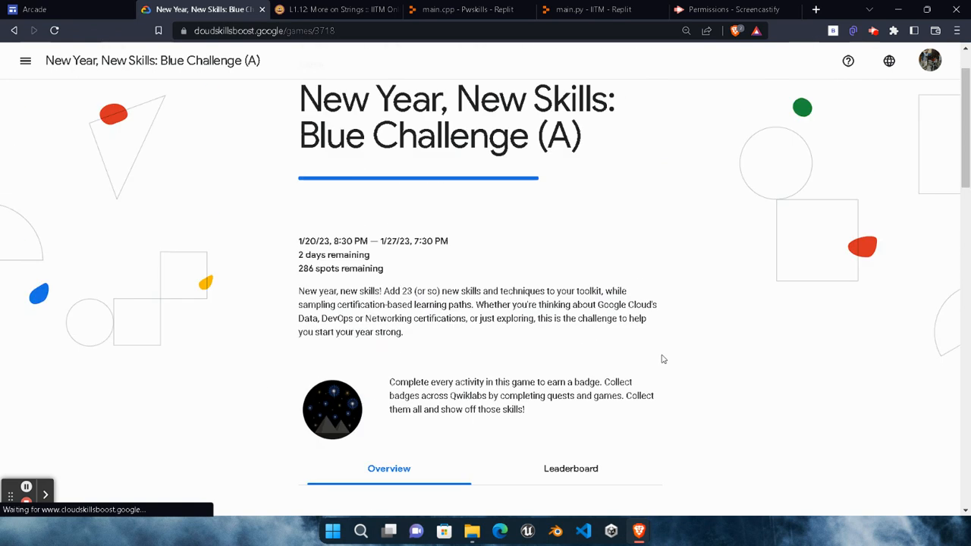
drag(277, 364, 396, 448)
click(446, 433)
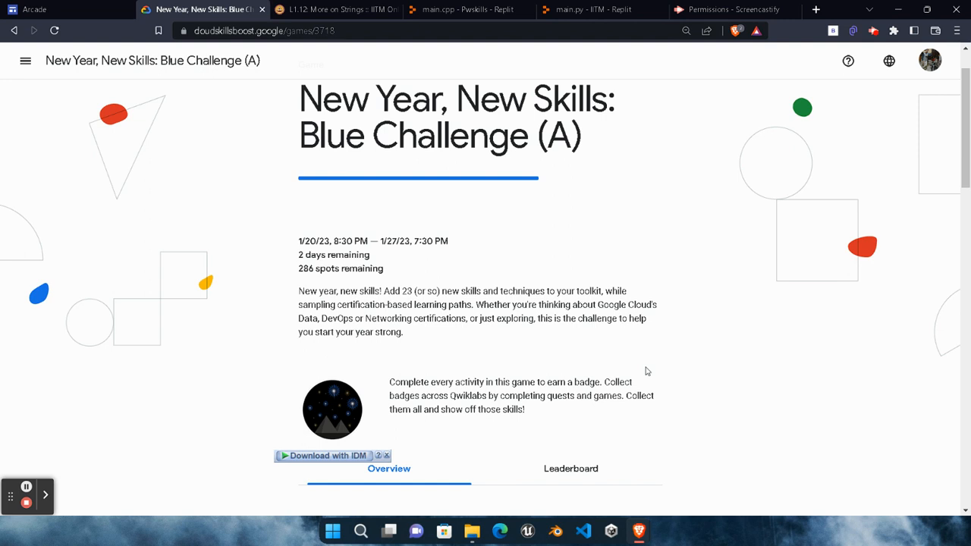
scroll(647, 371, down, 8)
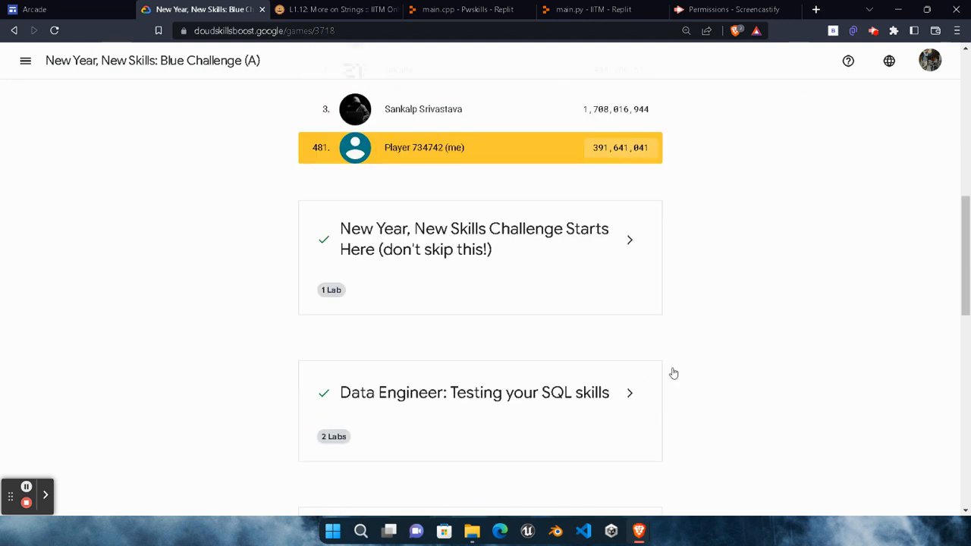
scroll(754, 370, down, 1)
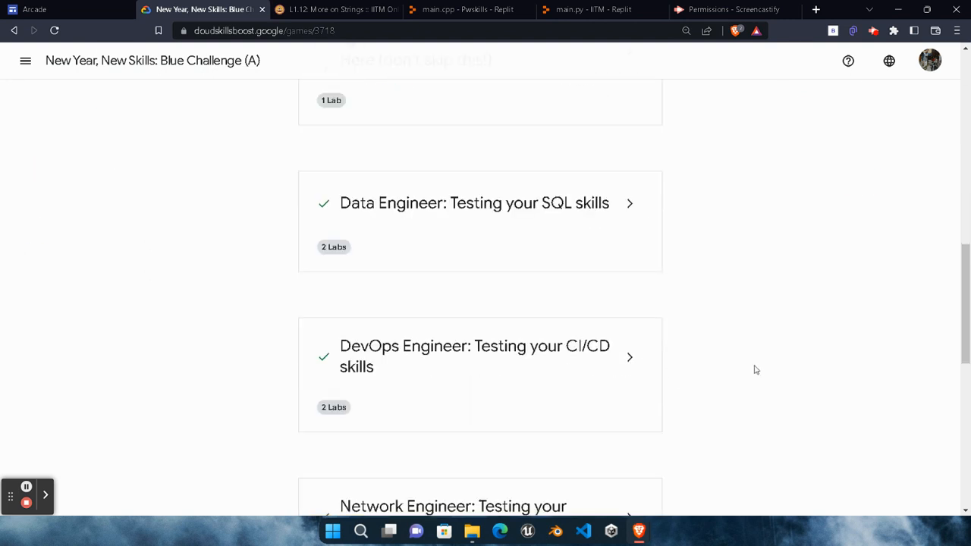